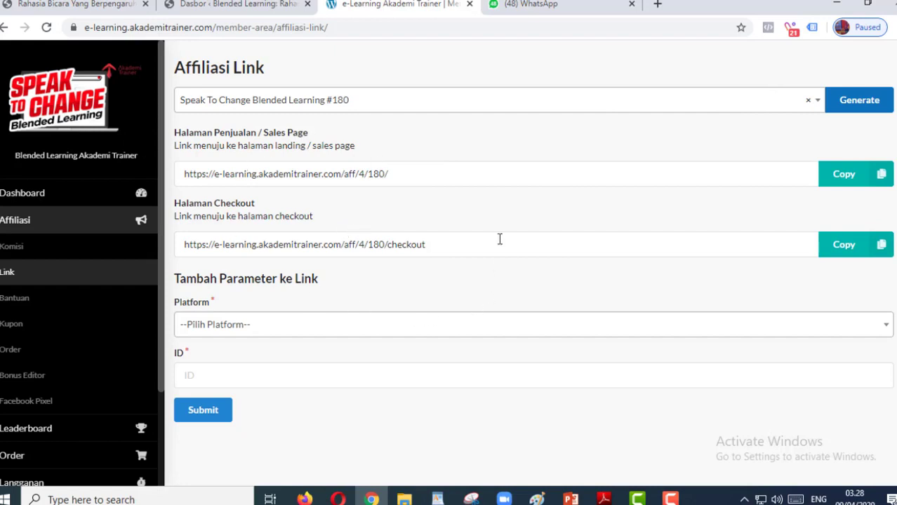
Step: Copy the sales page affiliate link and paste it as a new paragraph at the end of the promotional text in WordPad
left_click(849, 175)
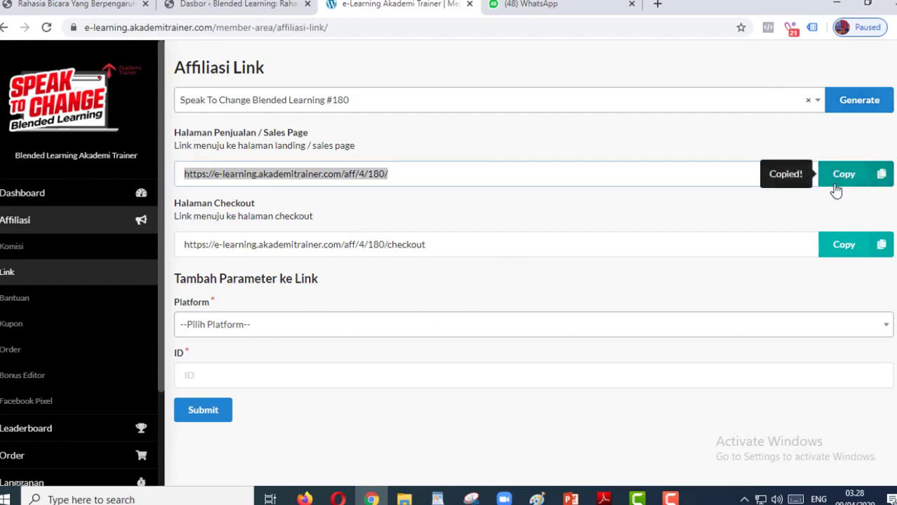
left_click(400, 174)
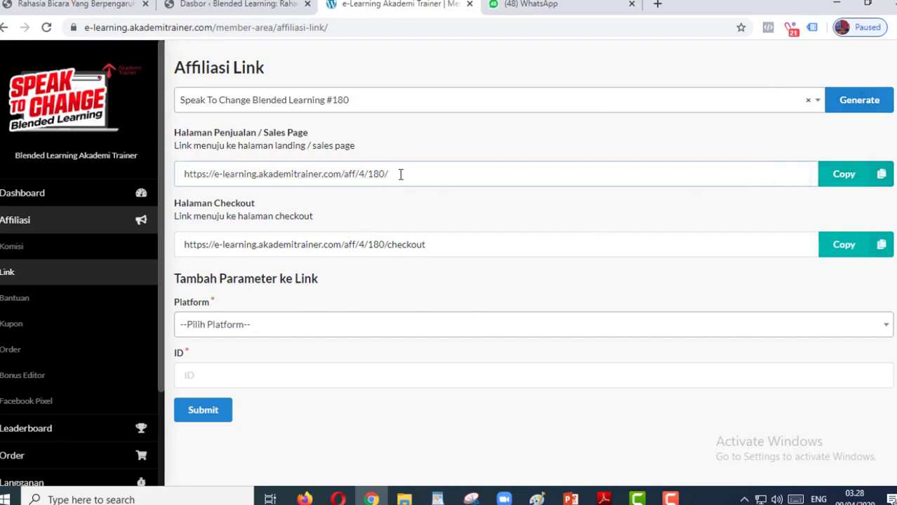
left_click(849, 175)
mouse_move(441, 499)
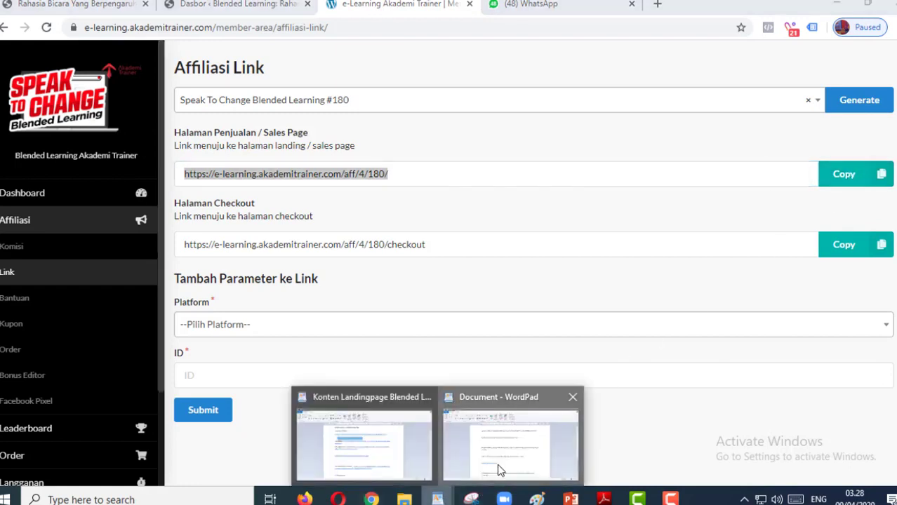
left_click(501, 470)
left_click(534, 454)
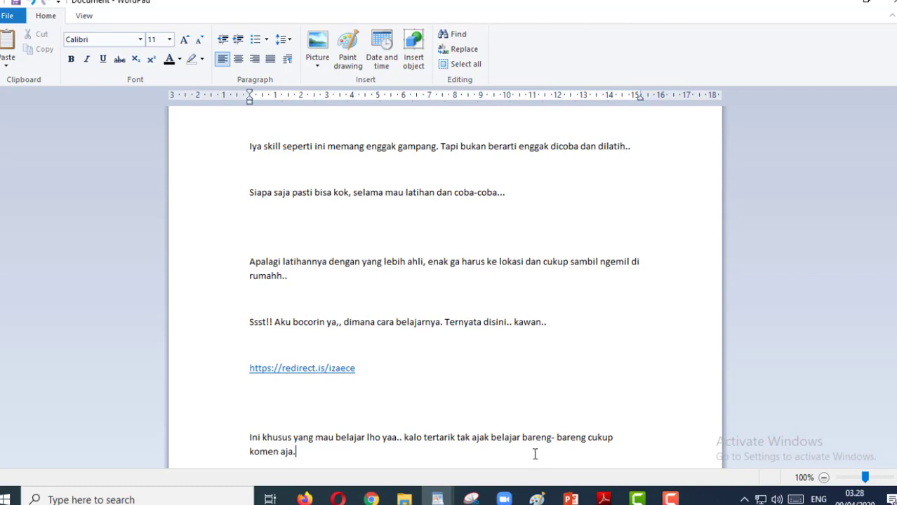
key("Return")
key("Return")
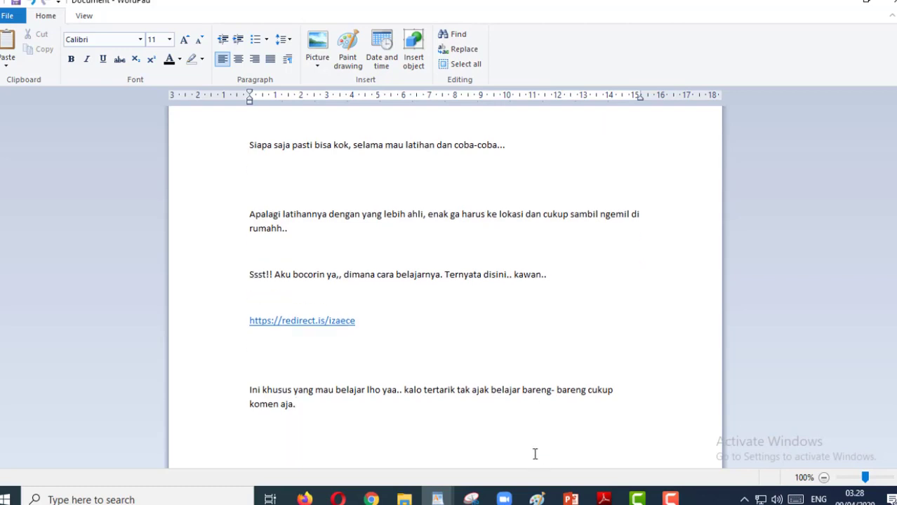
key("ctrl+v")
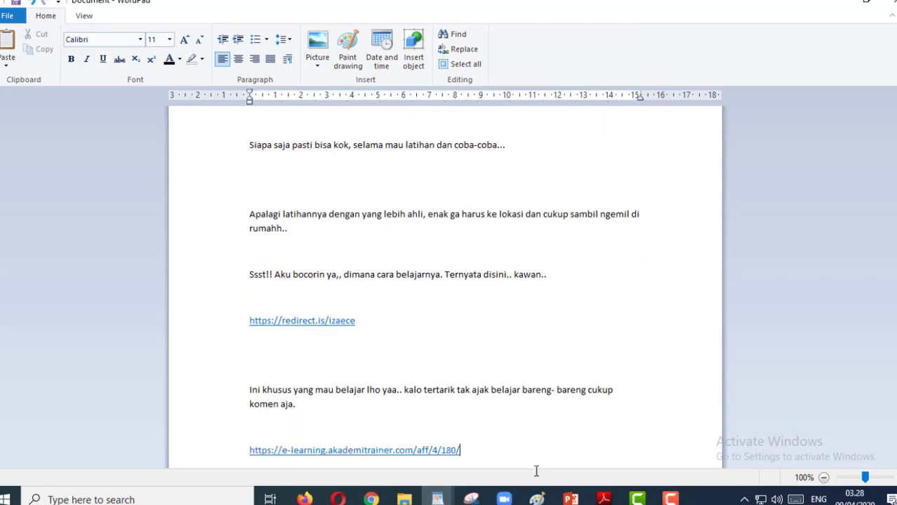
Step: Switch to Chrome, open the copied sales page affiliate link in a new browser tab, and look through its landing page
left_click(371, 499)
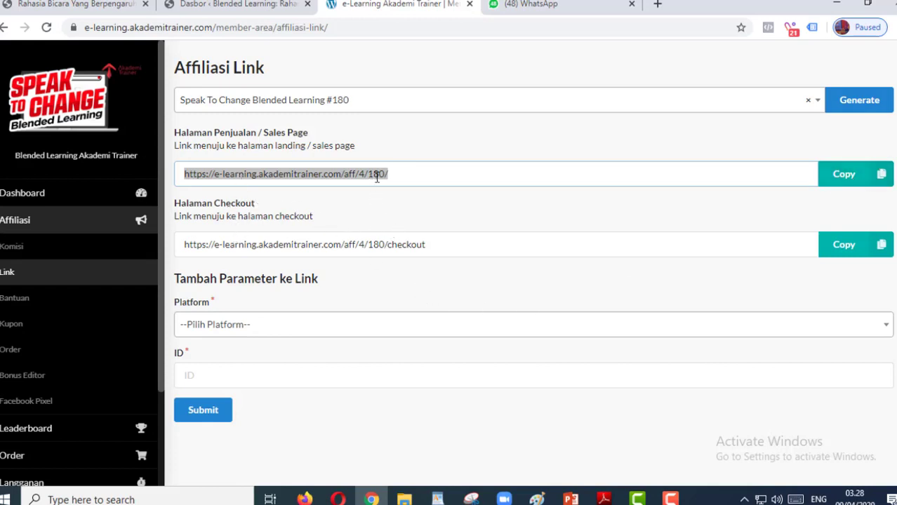
left_click(832, 174)
left_click(660, 8)
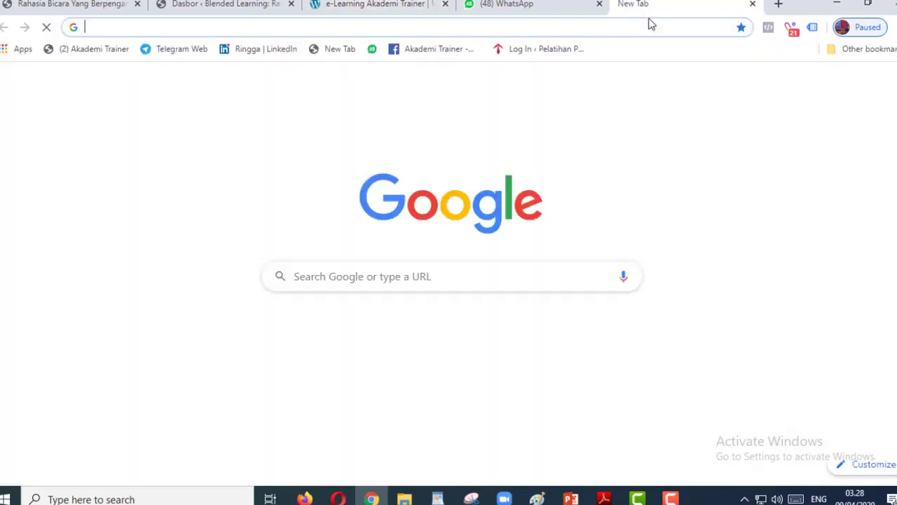
right_click(650, 26)
left_click(672, 118)
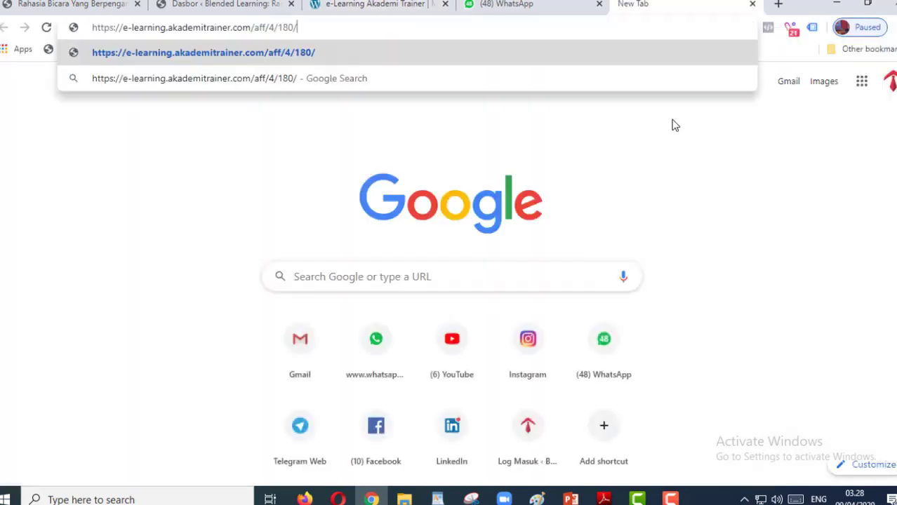
key("Return")
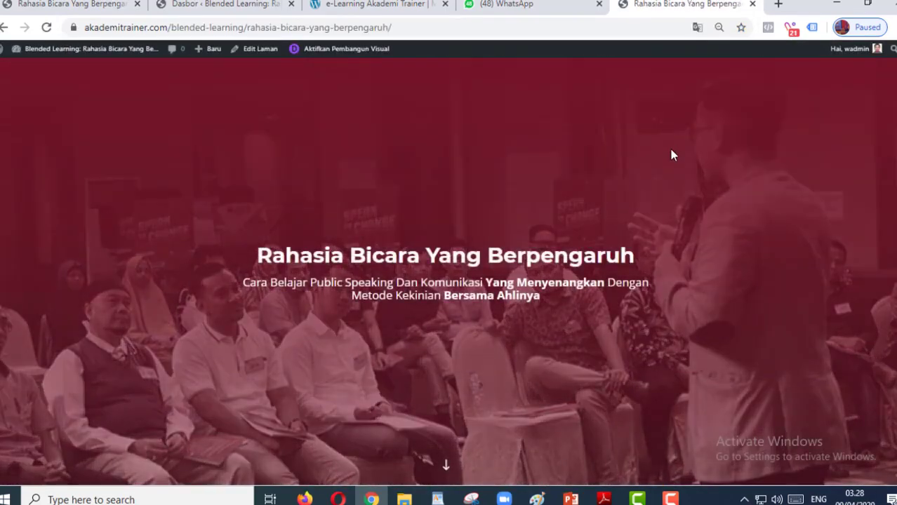
scroll(671, 154, "down", 15)
scroll(672, 155, "down", 6)
scroll(671, 155, "down", 6)
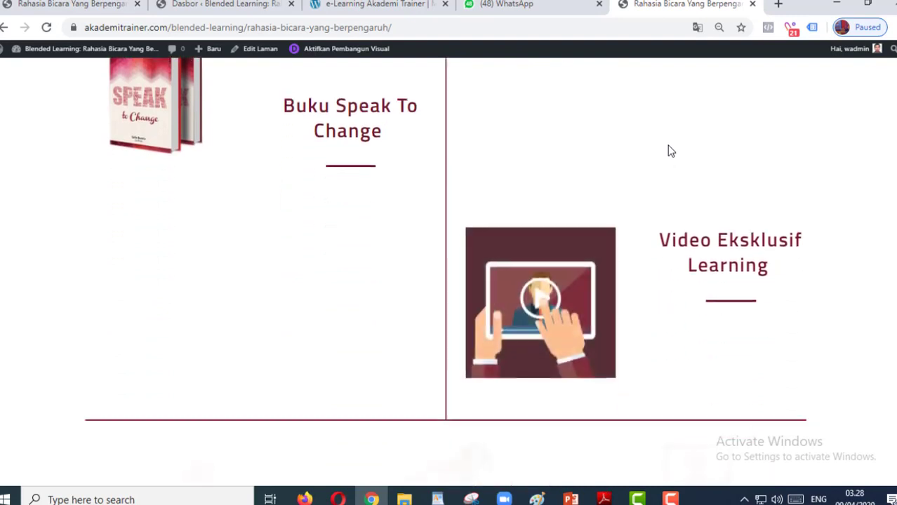
scroll(670, 150, "down", 2)
Step: On the affiliate link page, add parameters to the Speak To Change links with platform whatsapp and ID 34
left_click(395, 7)
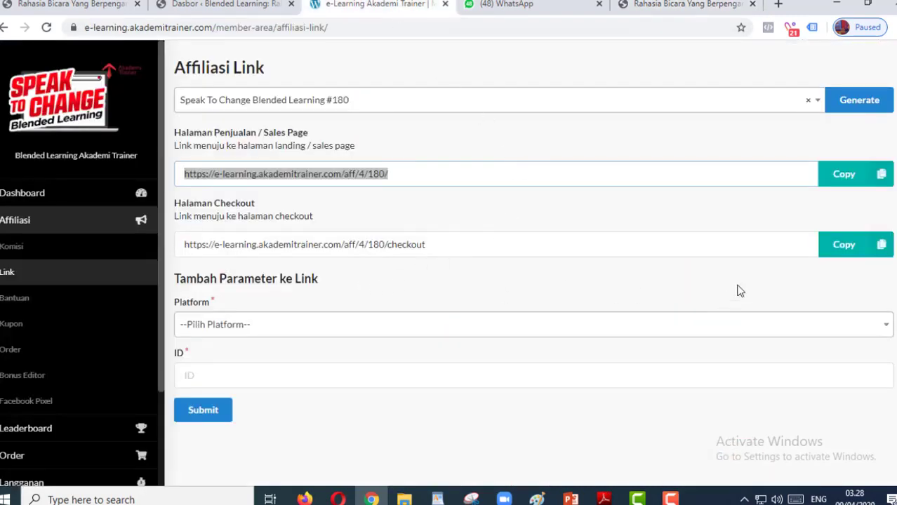
left_click(454, 246)
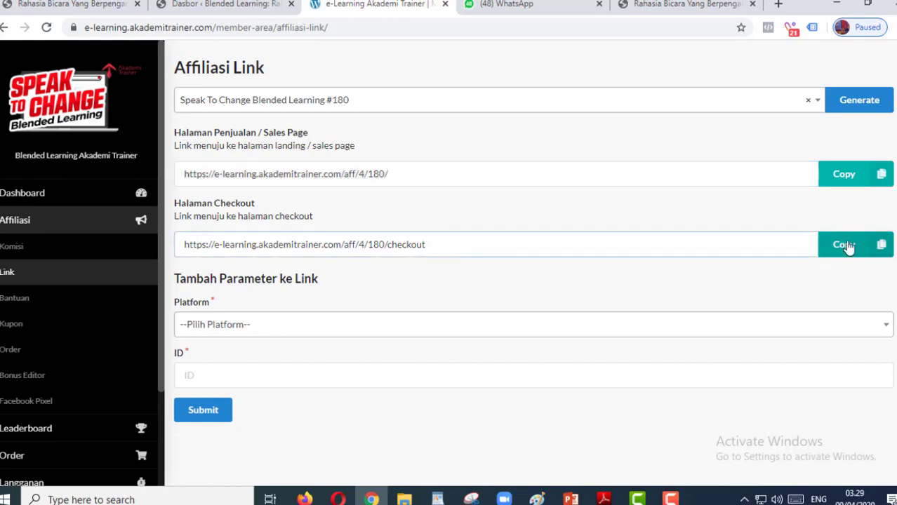
left_click(849, 179)
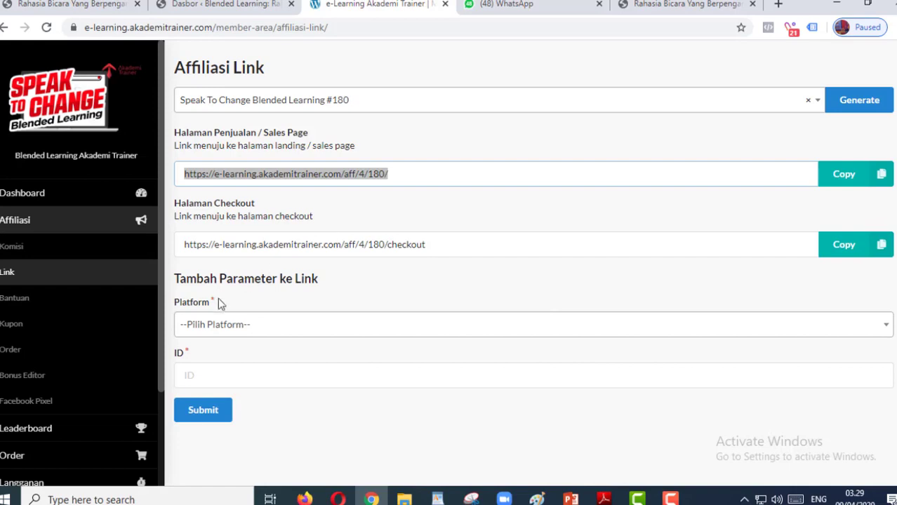
left_click(229, 327)
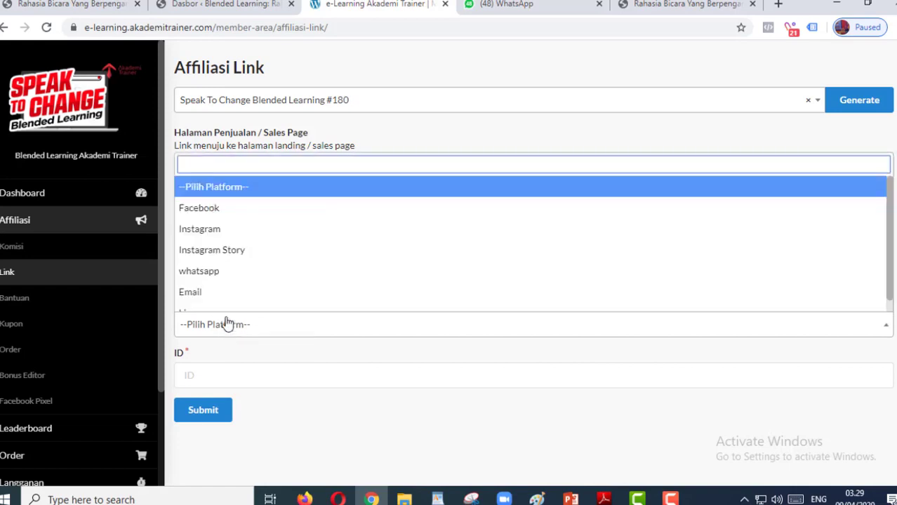
left_click(233, 274)
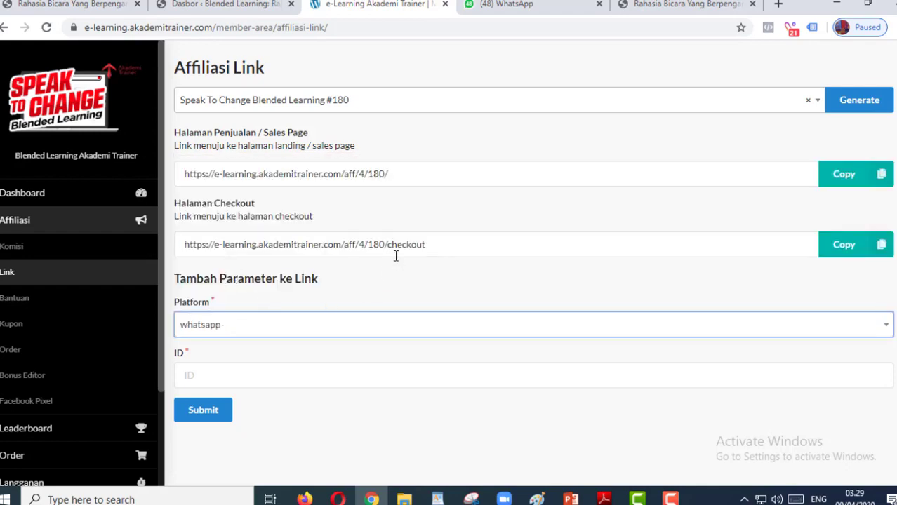
scroll(396, 262, "down", 1)
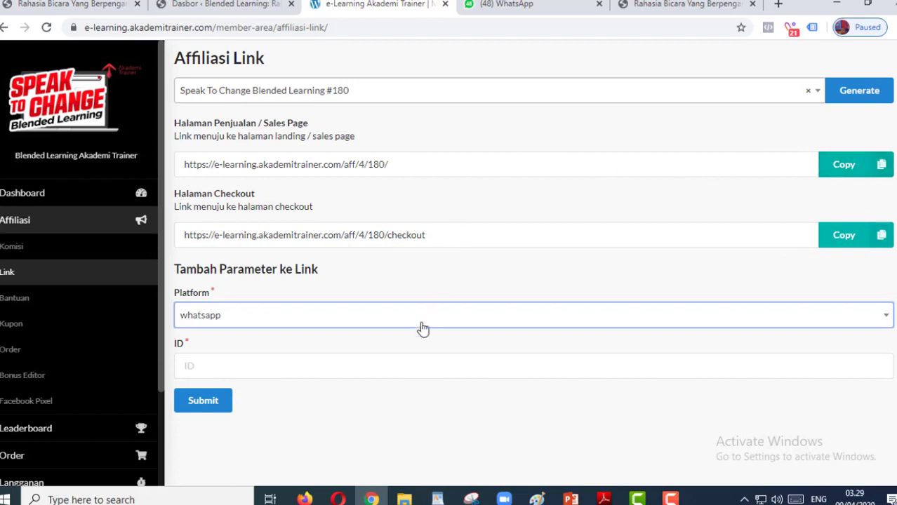
left_click(319, 363)
left_click(284, 345)
left_click(275, 359)
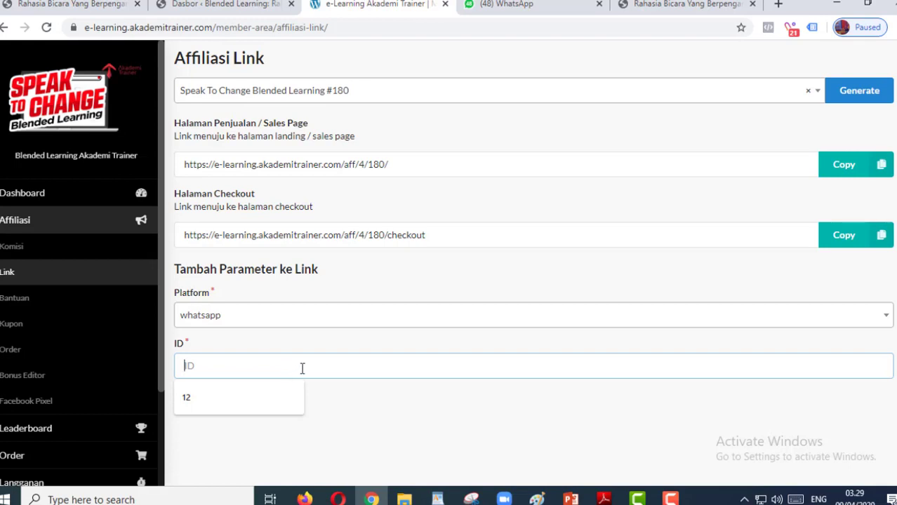
type("34")
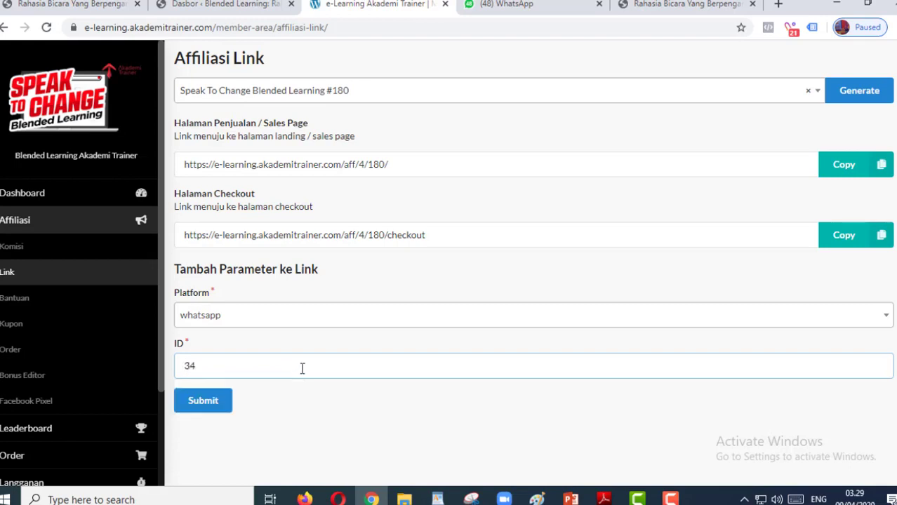
left_click(203, 402)
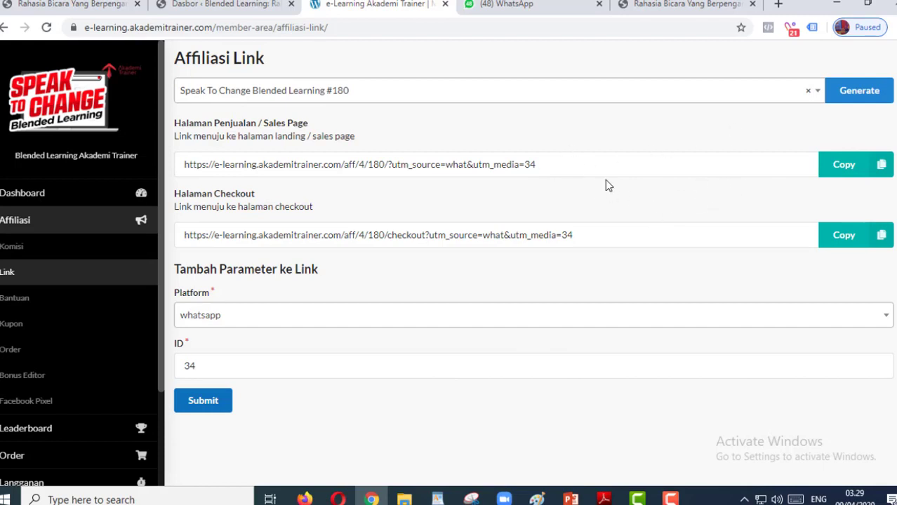
Step: Copy the sales page link with its whatsapp parameters, check it in a new browser tab, and close that tab
left_click(844, 167)
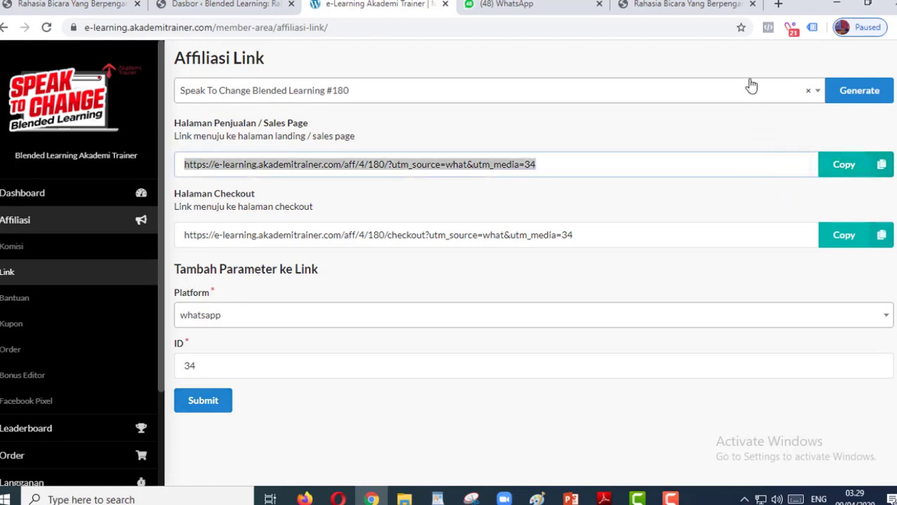
left_click(779, 6)
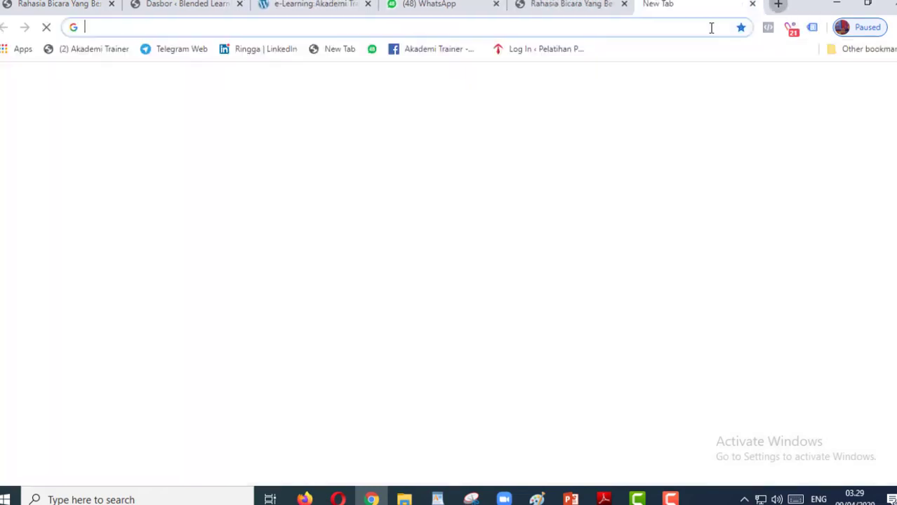
right_click(664, 27)
left_click(687, 118)
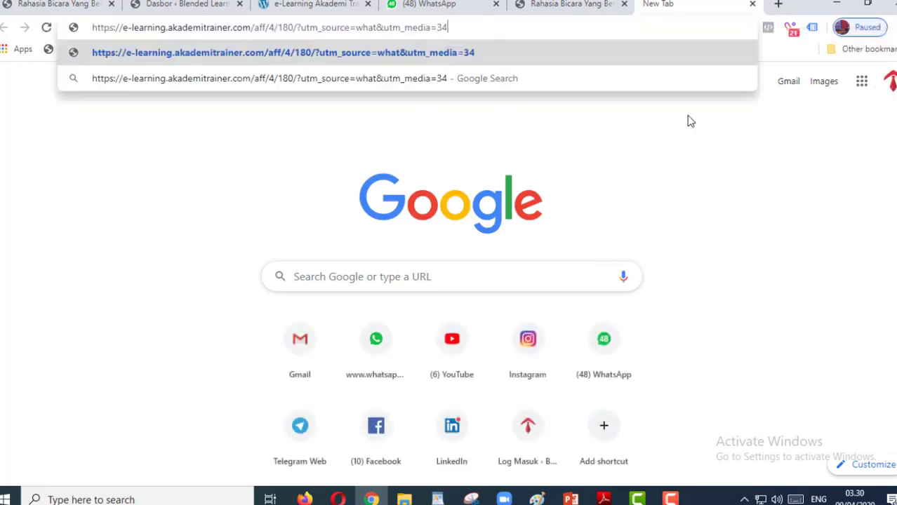
key("Return")
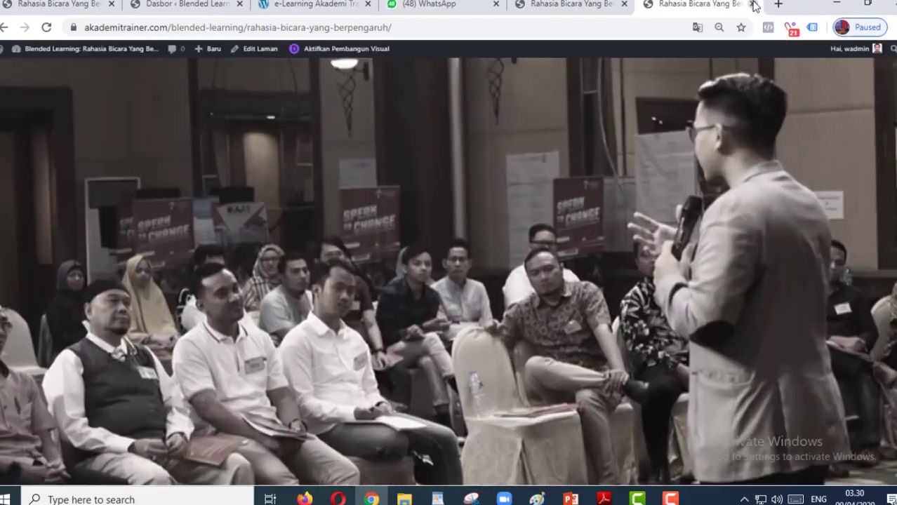
left_click(753, 5)
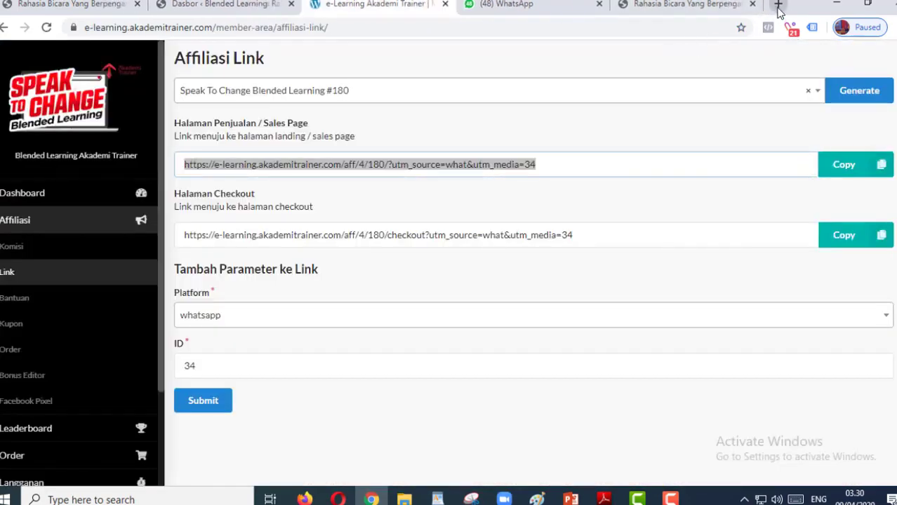
Step: Copy the short link bit.ly/BlendedLearningSTC from Bitly and paste it over the redirect.is link in the WordPad document
left_click(777, 4)
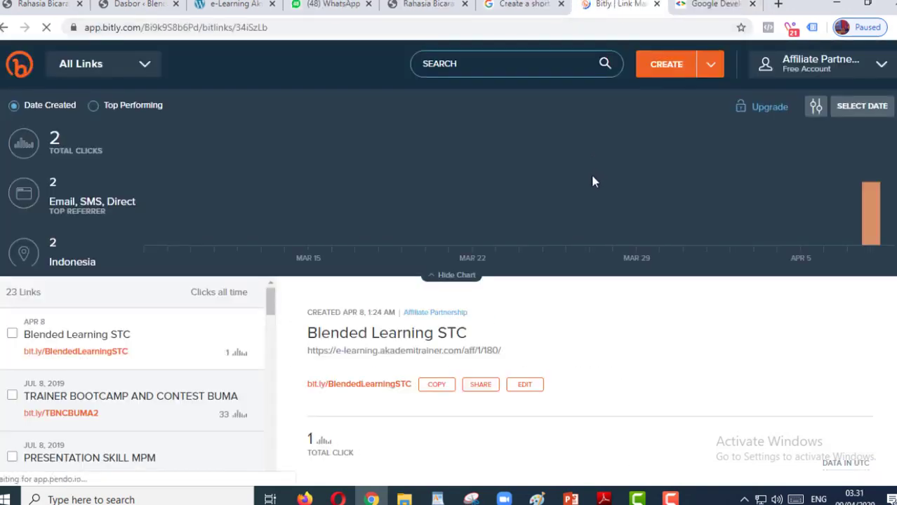
left_click(435, 386)
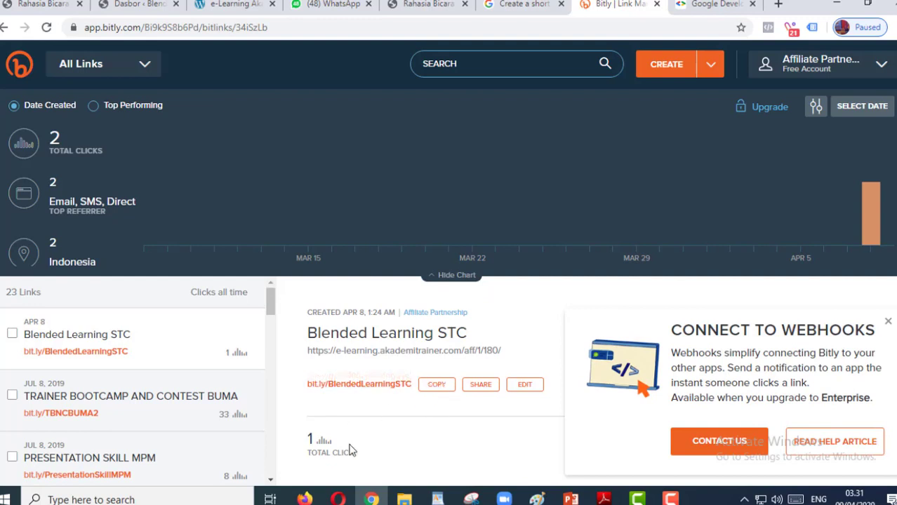
mouse_move(437, 499)
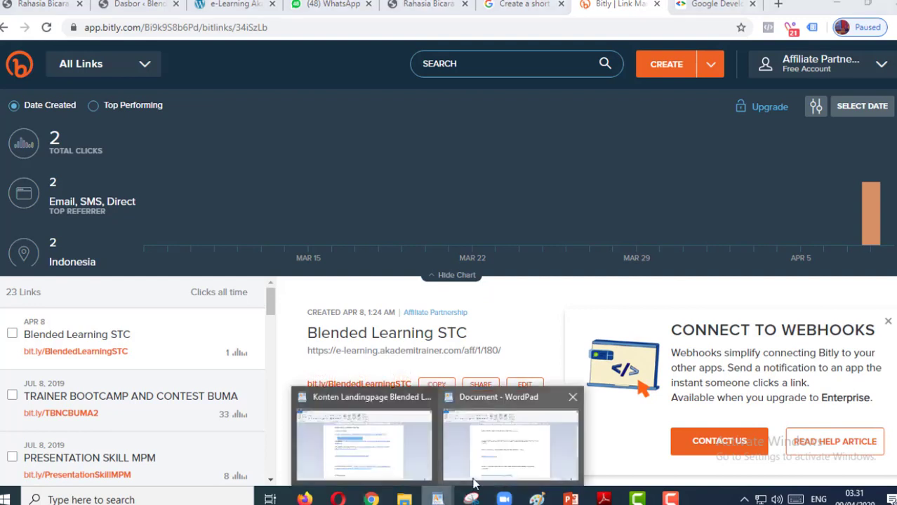
left_click(489, 449)
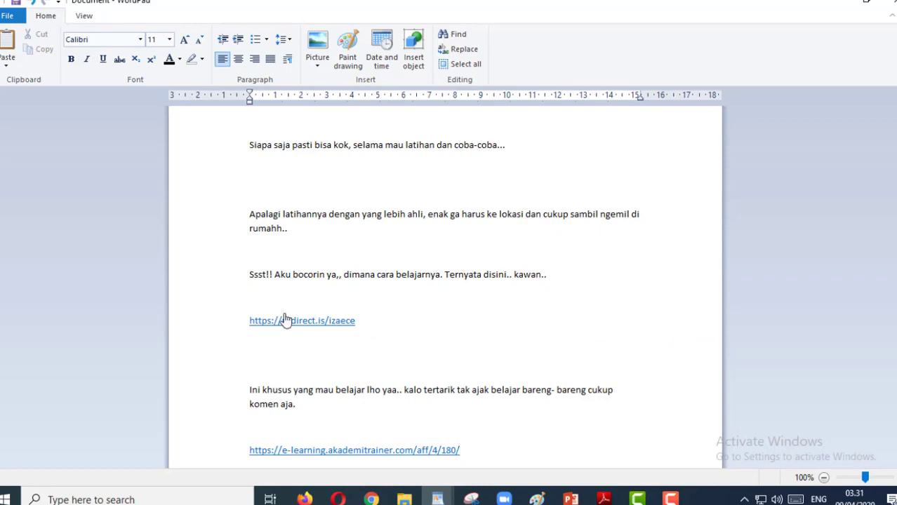
left_click(234, 327)
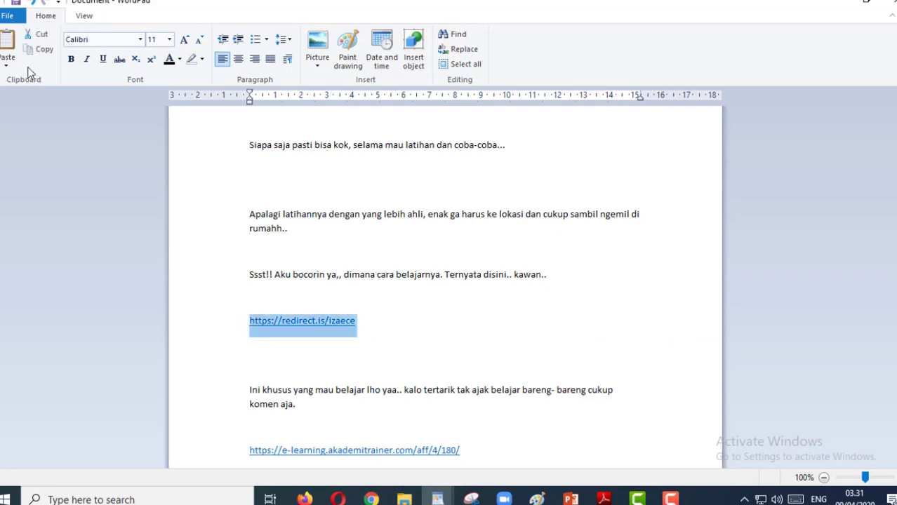
left_click(8, 43)
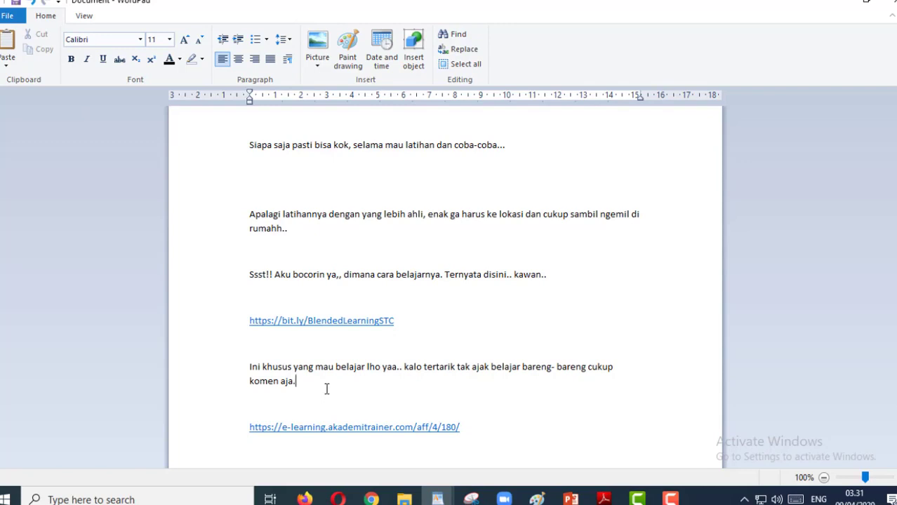
Step: Switch to Chrome, look over the Bitly page and the affiliate link page, and return to the promotional document in WordPad
left_click_drag(301, 386, 265, 311)
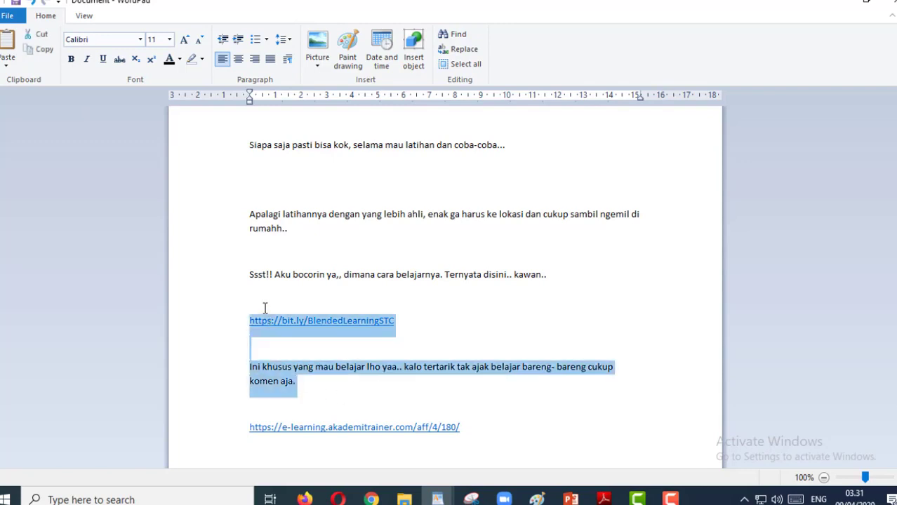
mouse_move(372, 499)
left_click(406, 428)
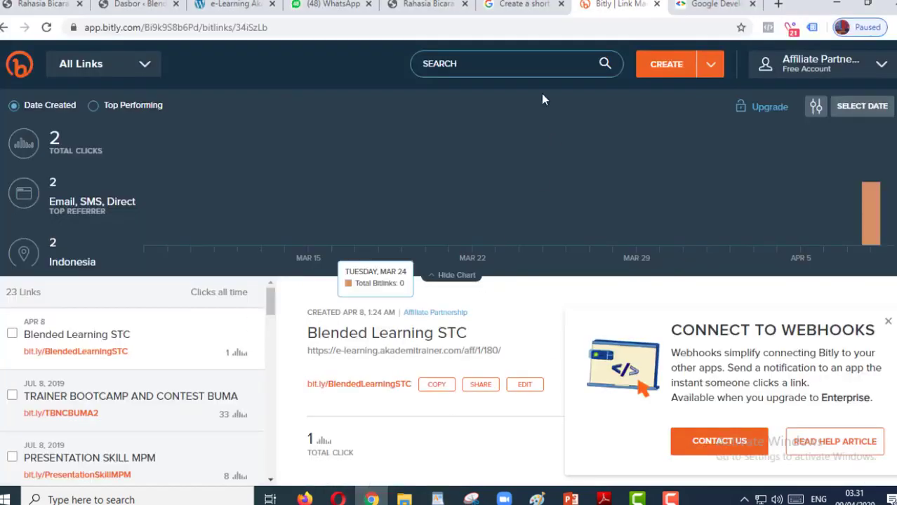
key("ctrl+3")
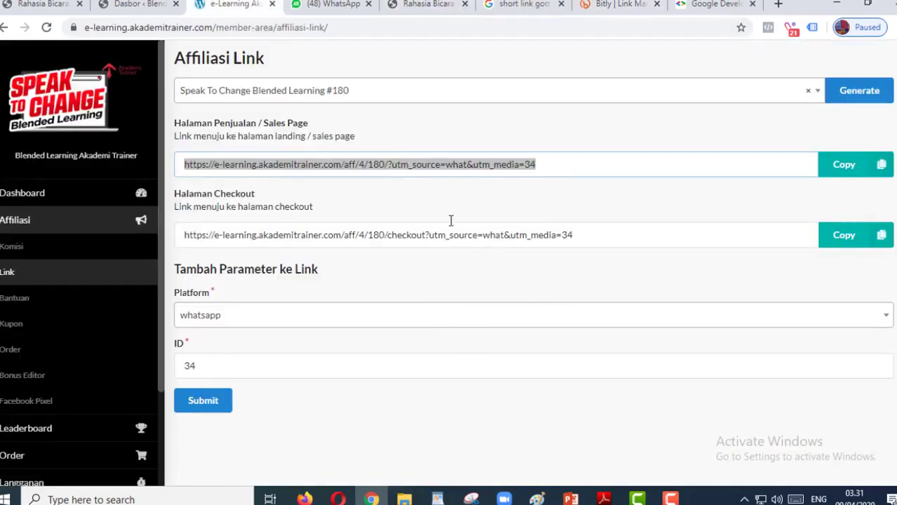
mouse_move(445, 498)
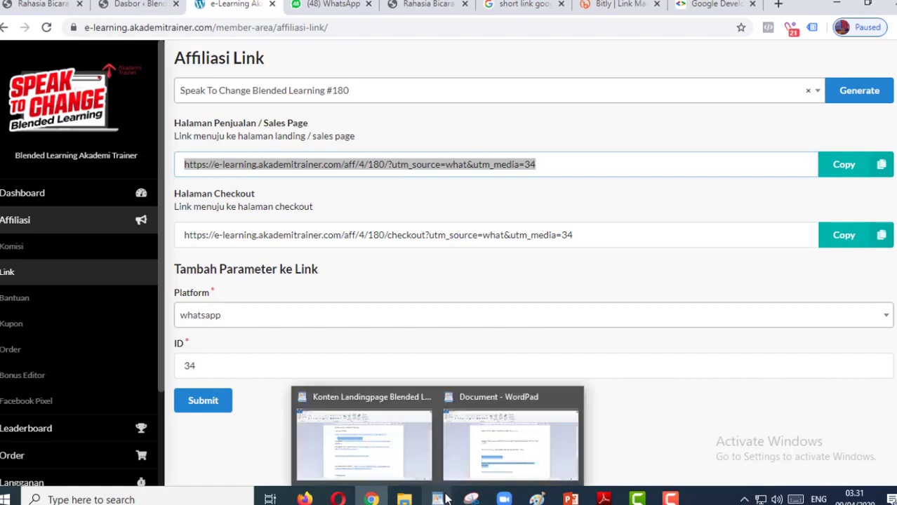
left_click(460, 457)
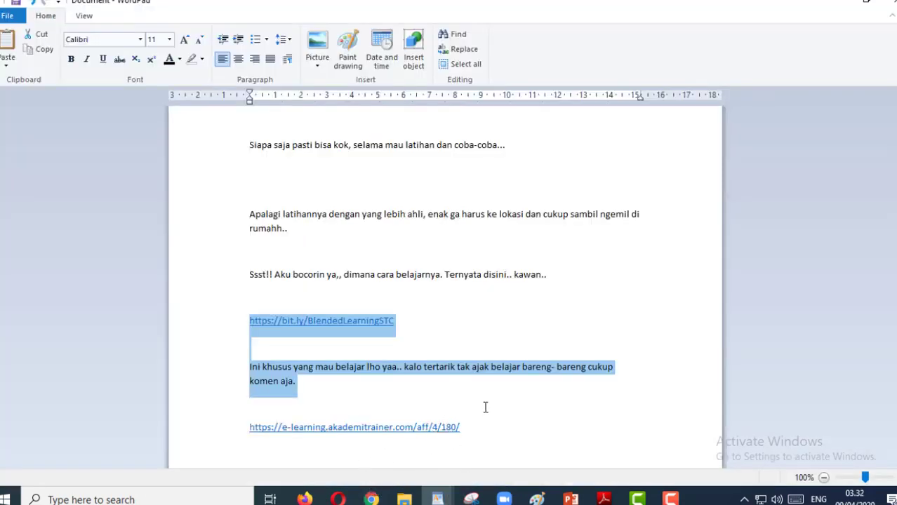
Step: Add the label "link affiliate:" above the e-learning.akademitrainer.com affiliate link and start a new line below the link
scroll(486, 407, "up", 1)
left_click(493, 451)
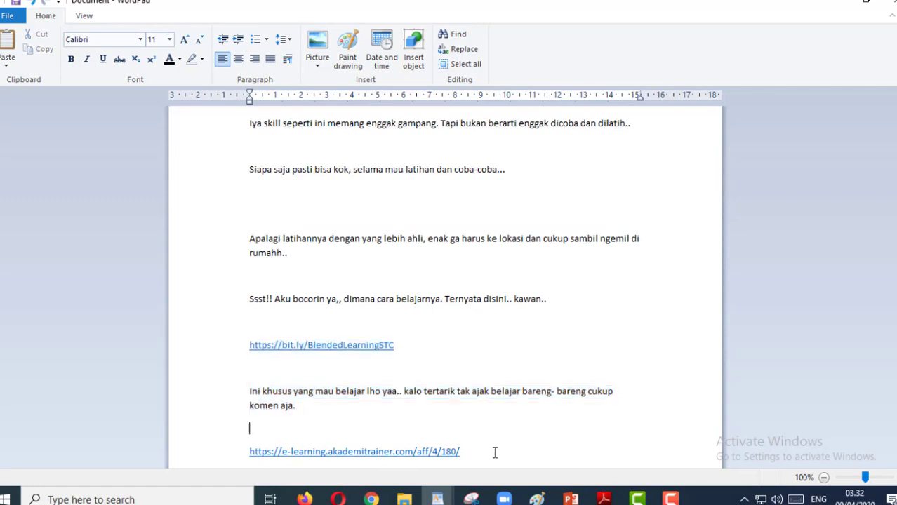
key("Home")
key("Return")
key("Return")
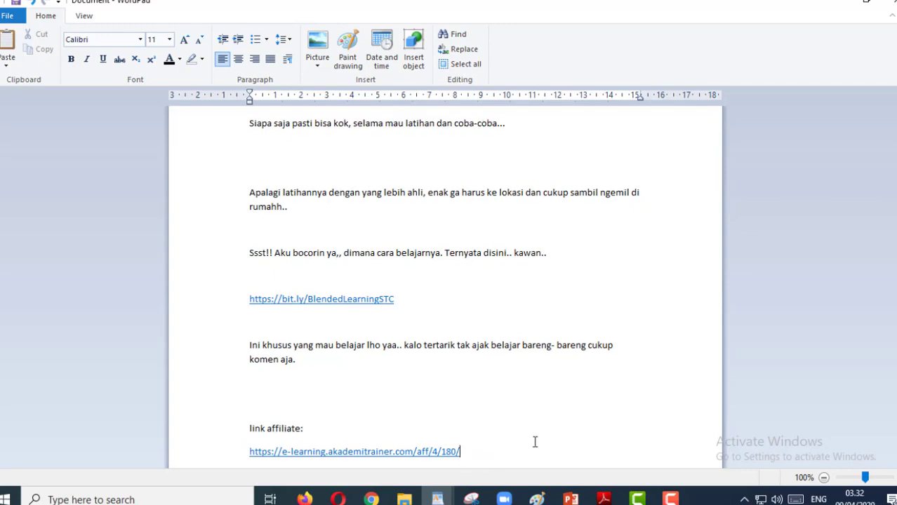
key("Return")
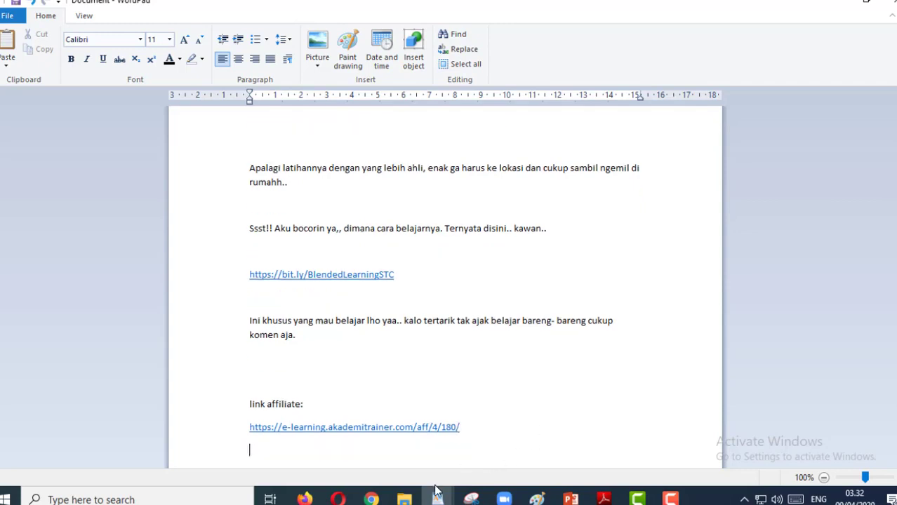
Step: Switch to Chrome and apply parameters to the affiliate links with platform Facebook and ID 34
left_click(371, 499)
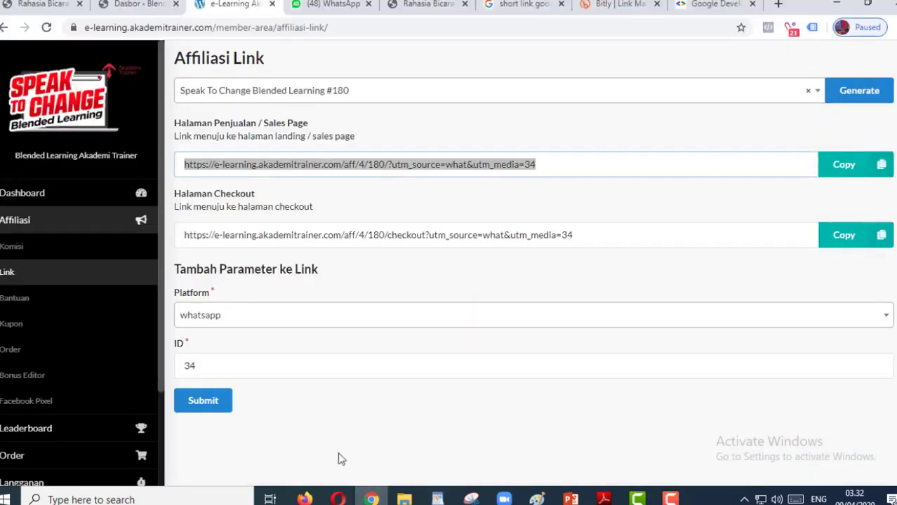
left_click(242, 320)
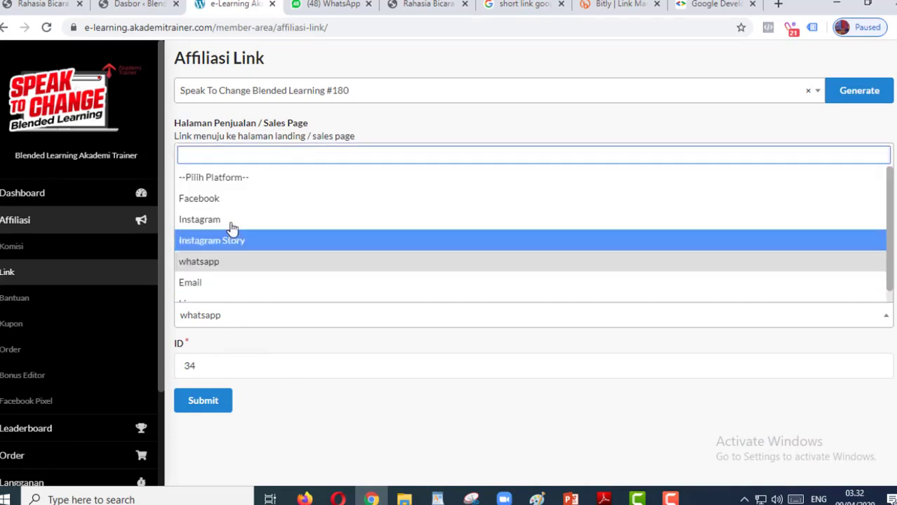
left_click(225, 202)
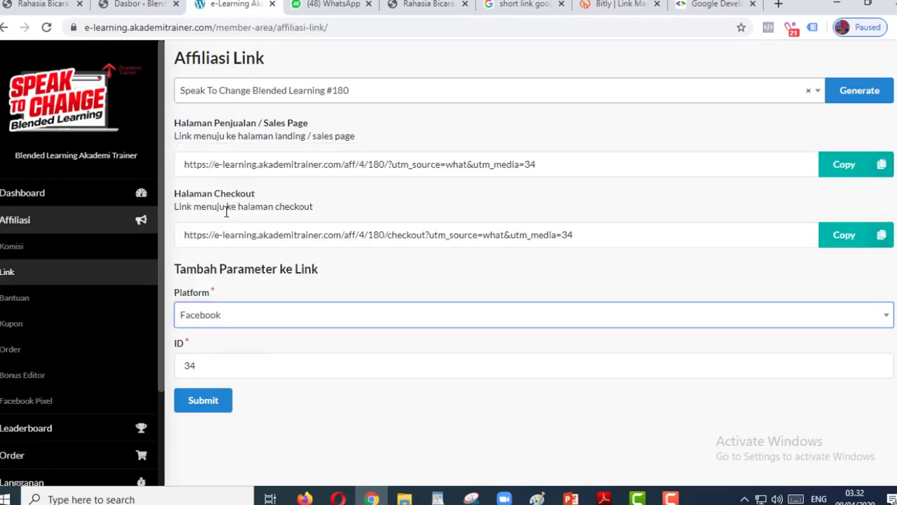
left_click(214, 406)
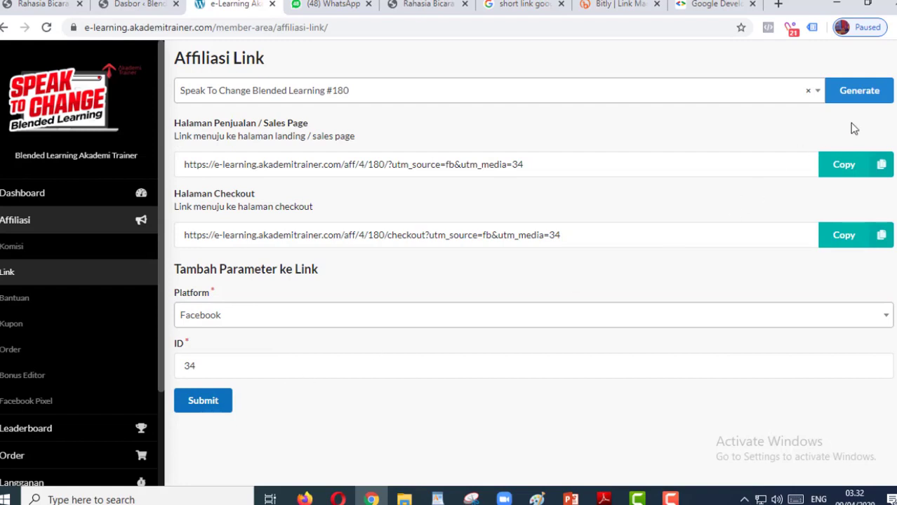
Step: Copy the sales page link with its Facebook parameters and paste it below the plain affiliate link in the WordPad document
left_click(843, 166)
mouse_move(427, 495)
left_click(380, 464)
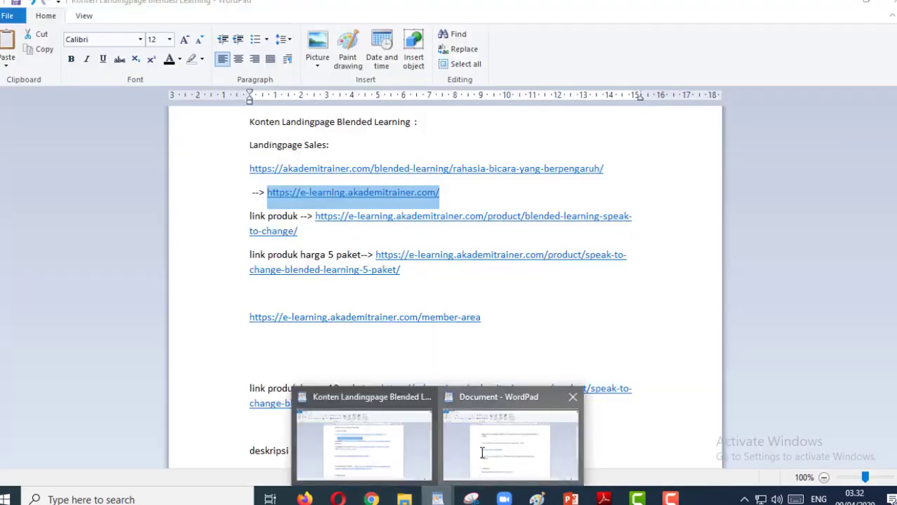
left_click(475, 459)
left_click(10, 47)
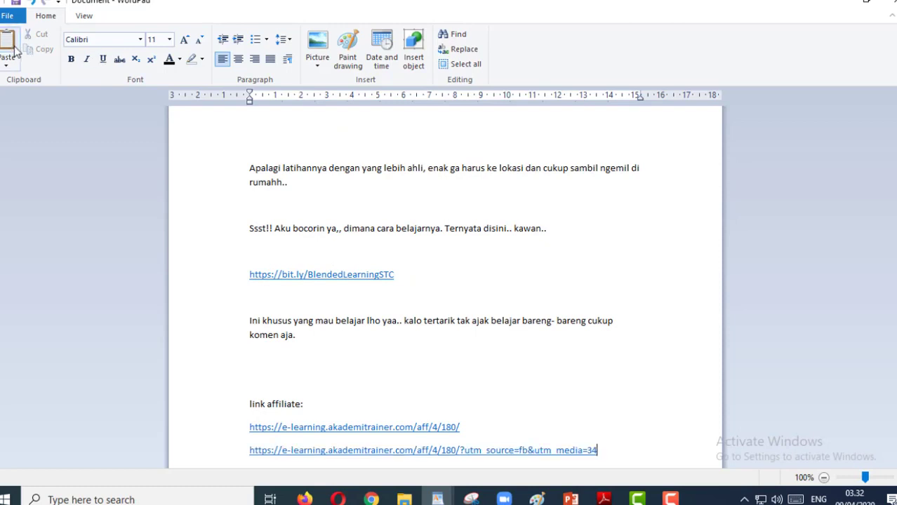
Step: Switch to Chrome, select Instagram as the link platform, and copy the sales page link
left_click(371, 499)
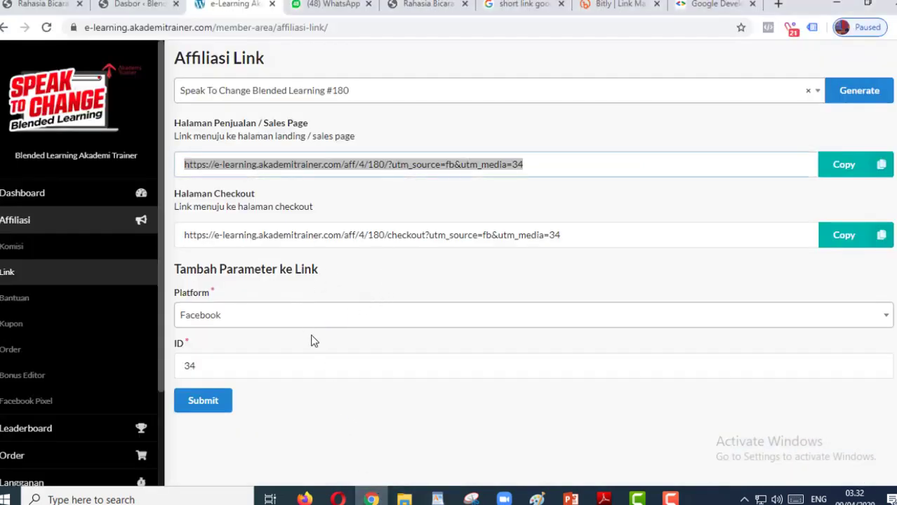
left_click(294, 315)
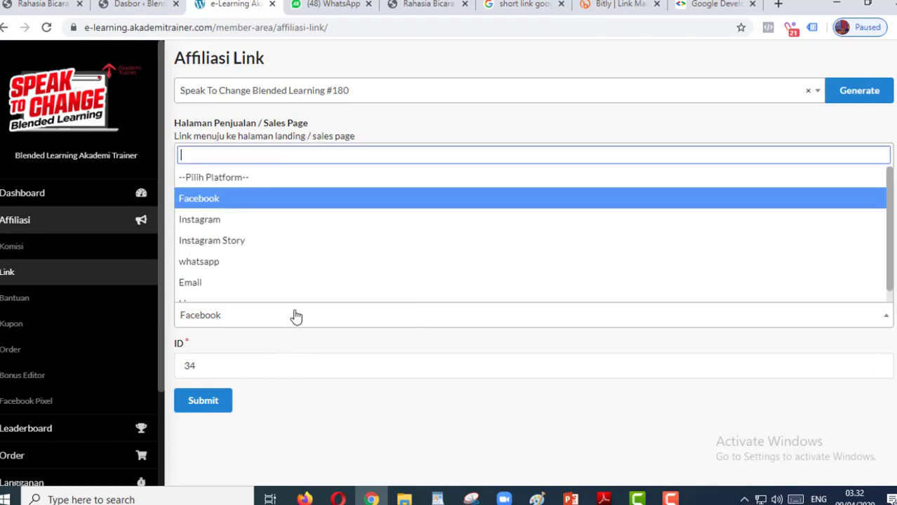
left_click(270, 221)
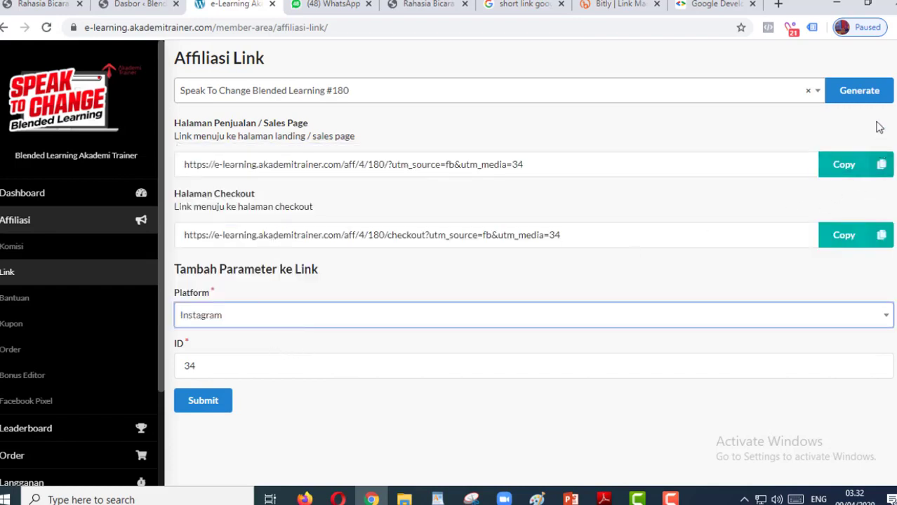
left_click(855, 170)
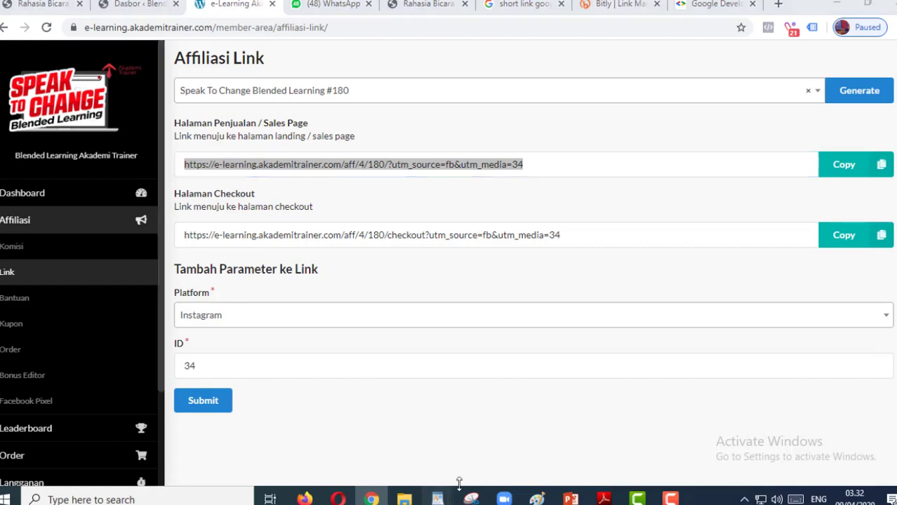
Step: Paste the copied sales page link on a new line below the Facebook link in the WordPad document
mouse_move(436, 497)
left_click(509, 460)
key("ctrl+v")
key("Return")
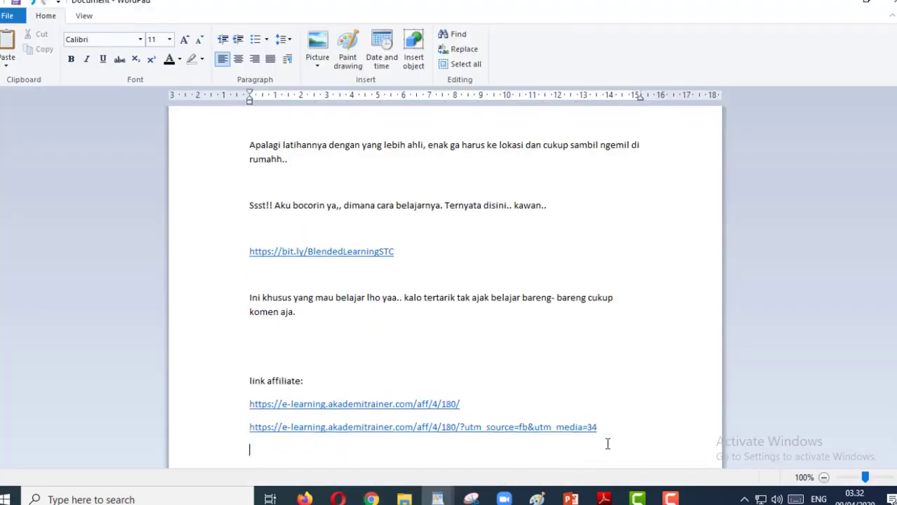
key("ctrl+v")
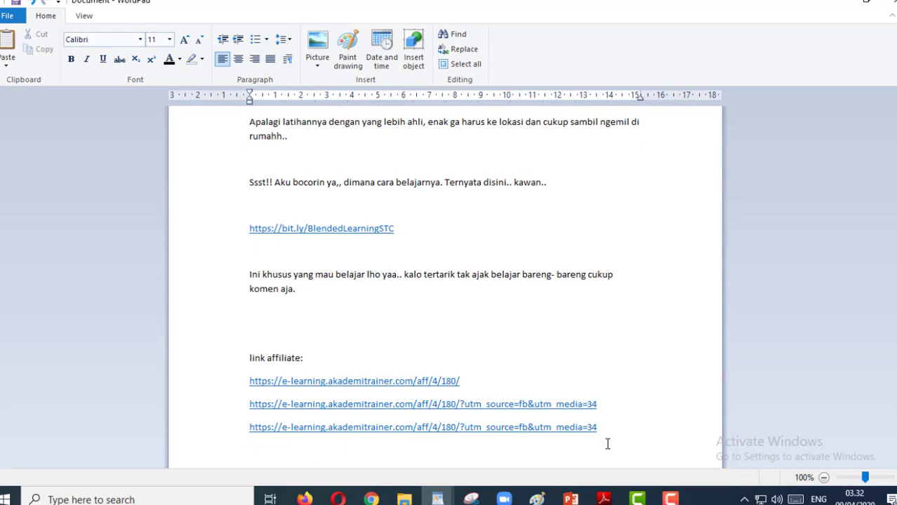
Step: Switch to Chrome, select Email as the link platform, and copy the sales page link
left_click(361, 499)
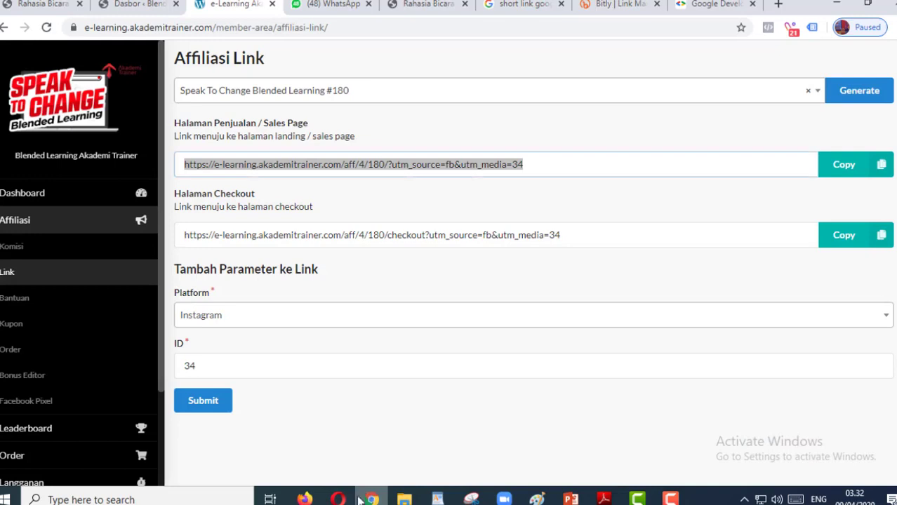
left_click(231, 317)
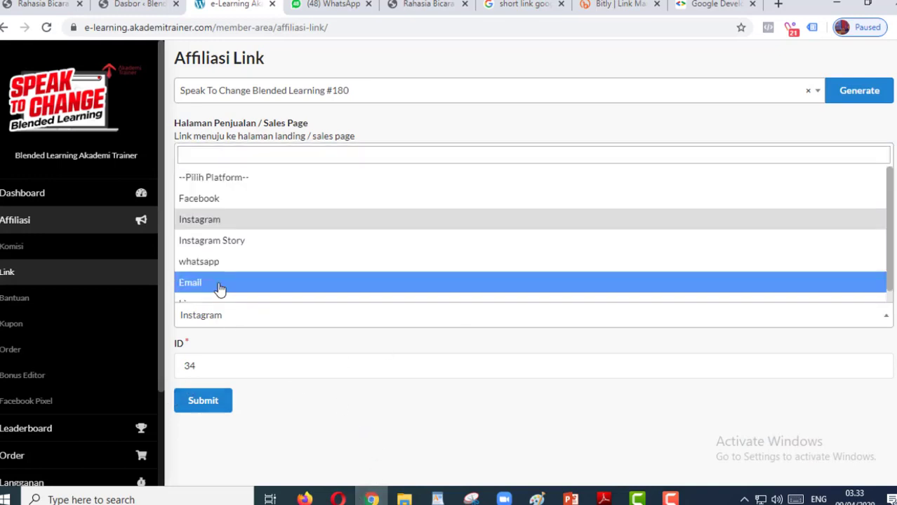
left_click(218, 286)
left_click(855, 165)
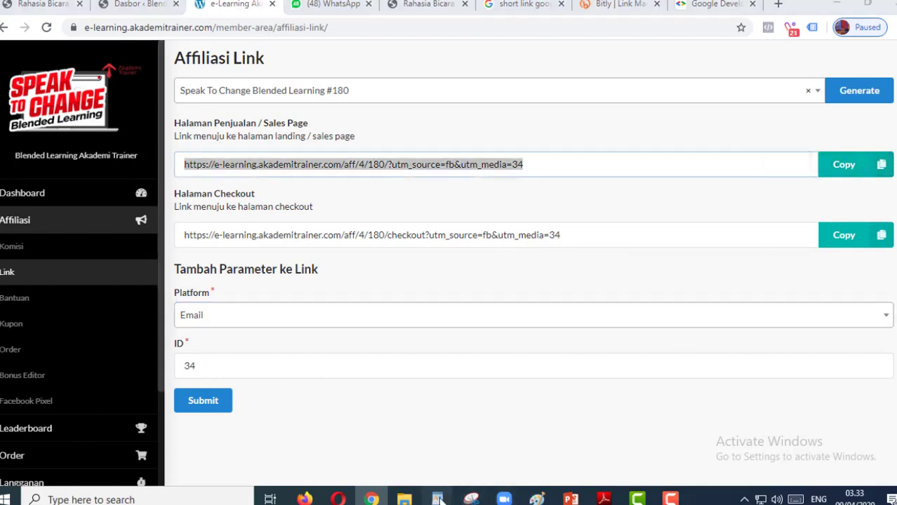
Step: Paste the copied sales page link as the fourth link under "link affiliate:" in the WordPad document
mouse_move(437, 499)
left_click(554, 457)
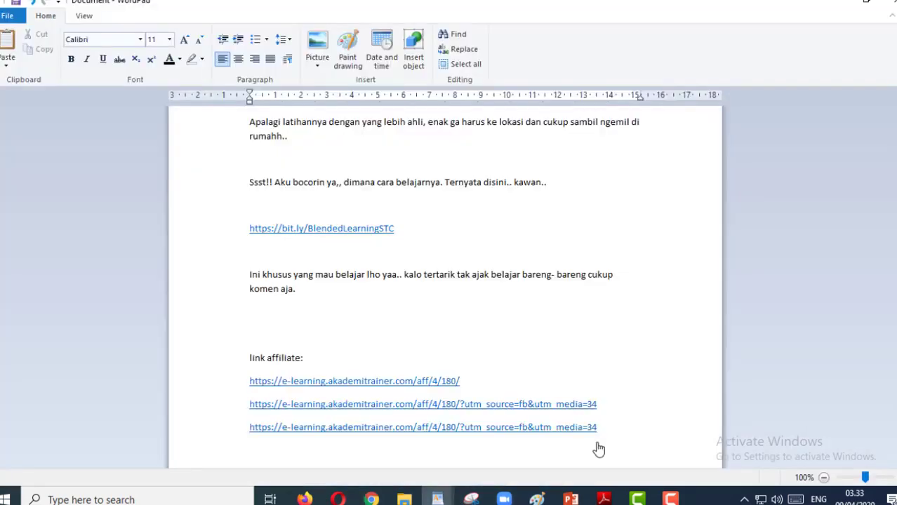
key("ctrl+v")
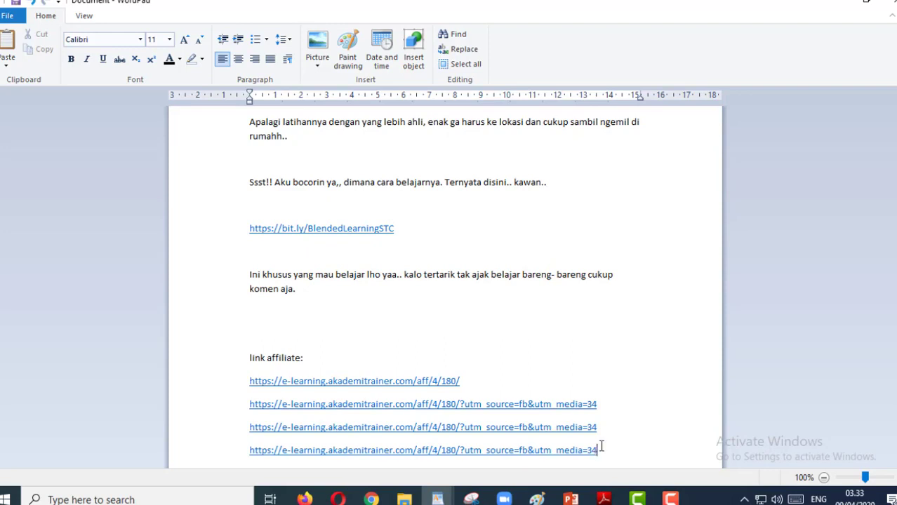
Step: Copy the promotional text in the WordPad document, from "Semalam dapat ilmu" through "komen aja.", including the bit.ly/BlendedLearningSTC link
left_click(372, 499)
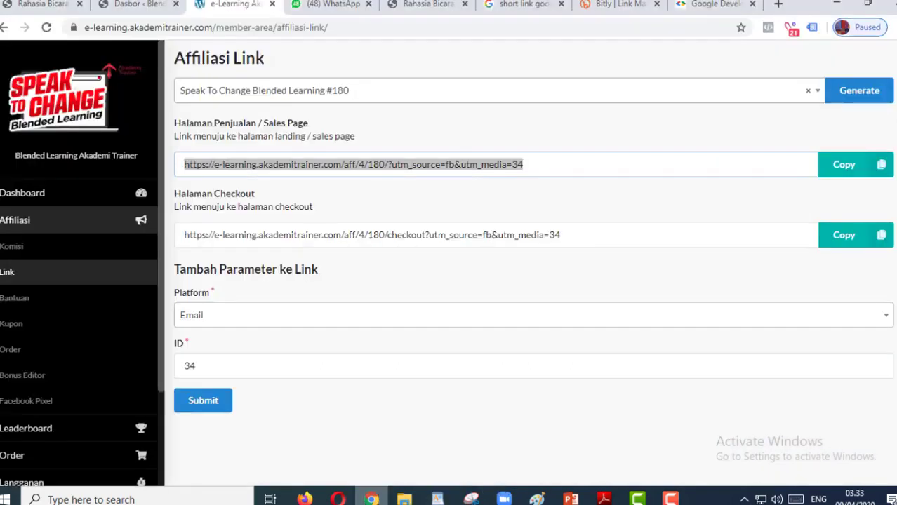
left_click(423, 434)
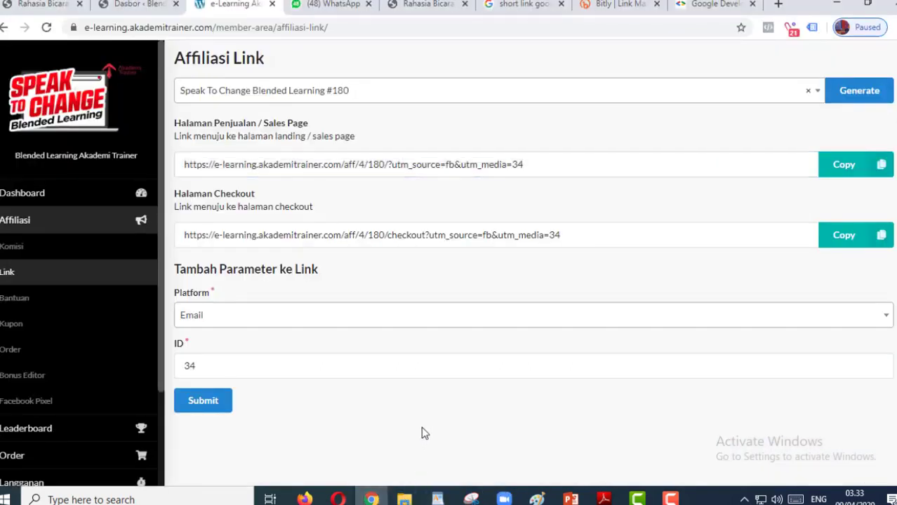
mouse_move(437, 499)
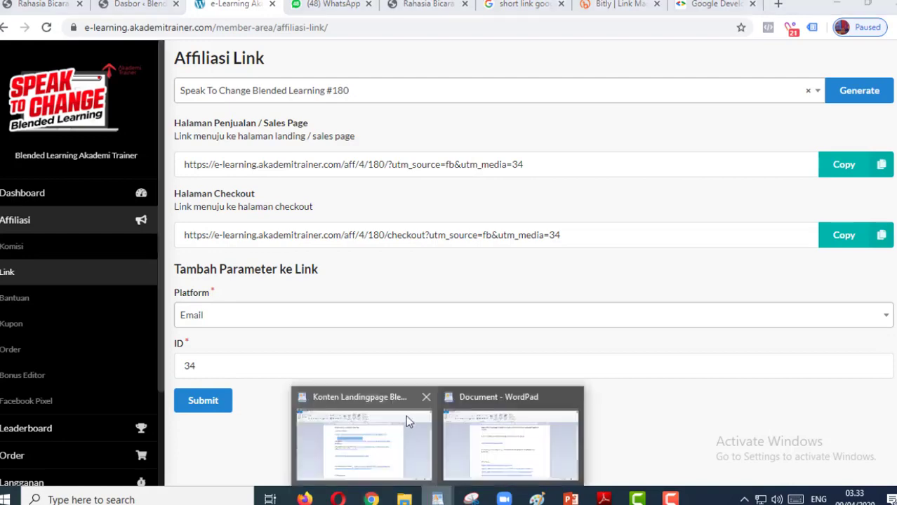
left_click(471, 443)
left_click_drag(305, 300, 239, 98)
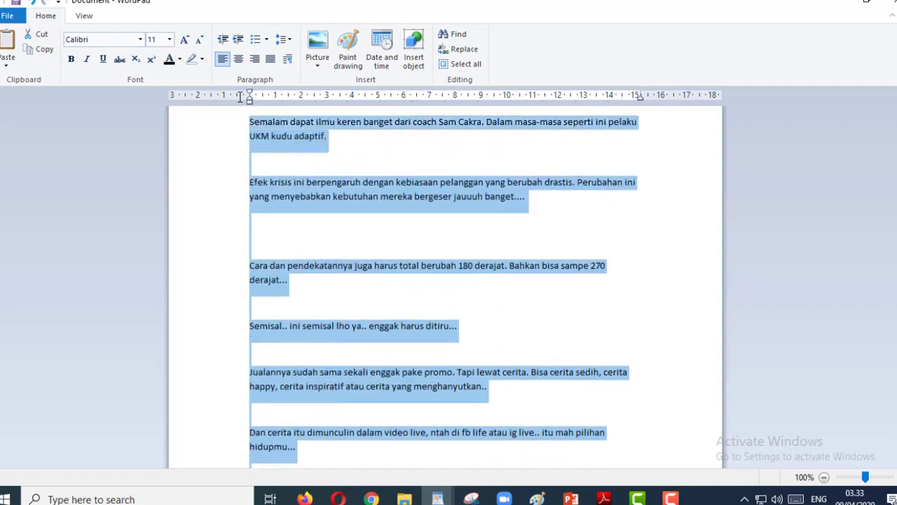
right_click(260, 126)
left_click(291, 146)
Step: Switch to Chrome and open the individual contact's chat with unread evening-reflection messages in WhatsApp Web
left_click(370, 499)
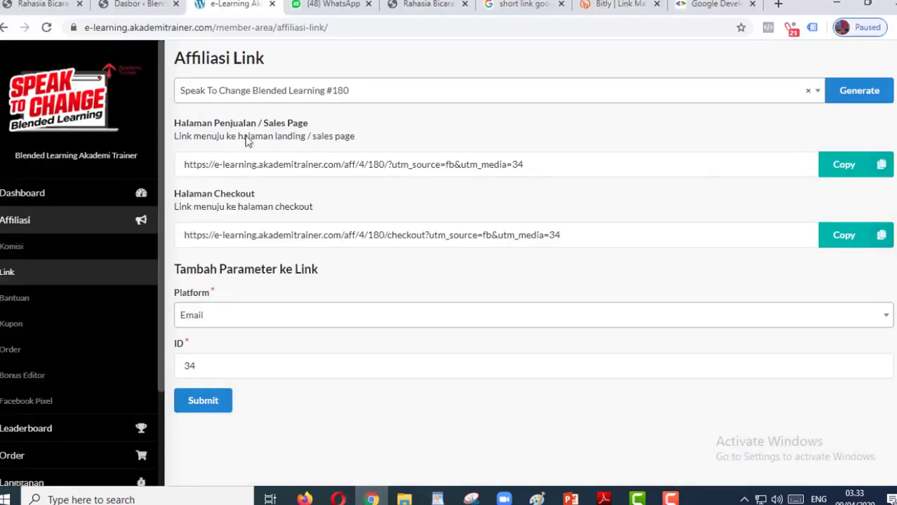
left_click(336, 9)
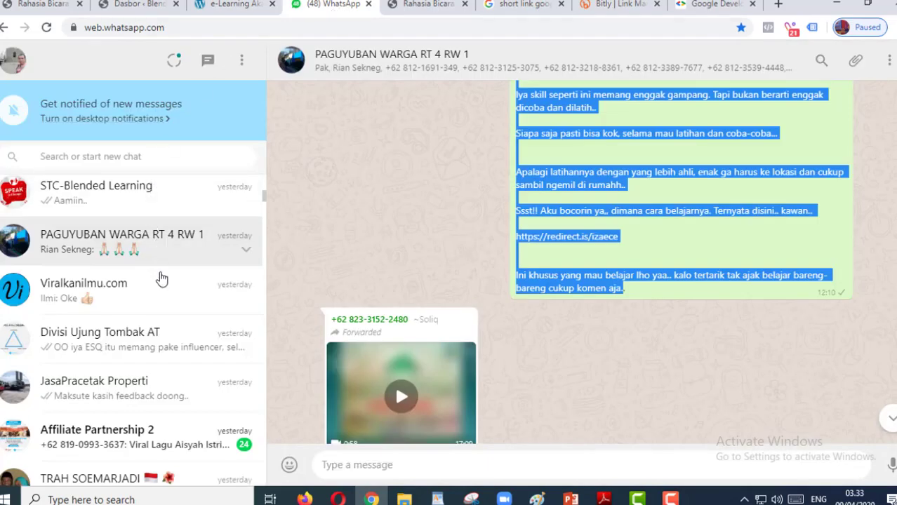
scroll(161, 281, "down", 3)
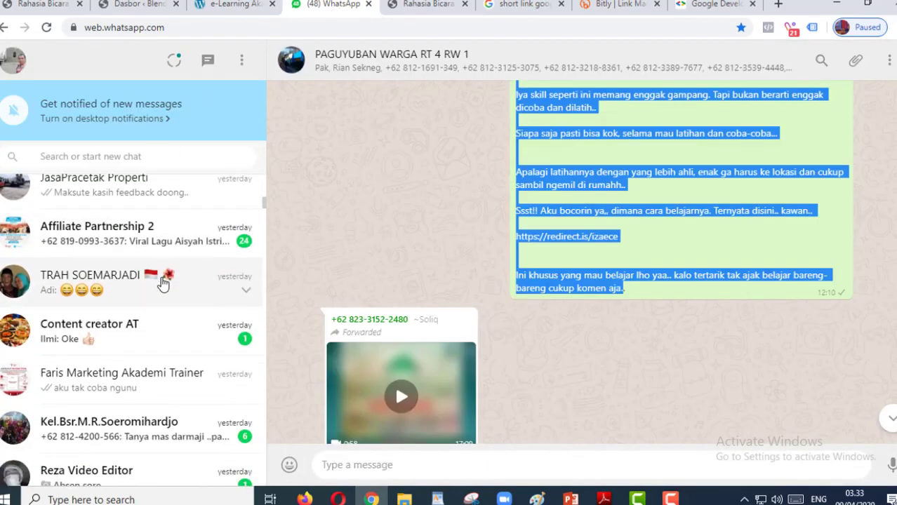
scroll(163, 283, "down", 3)
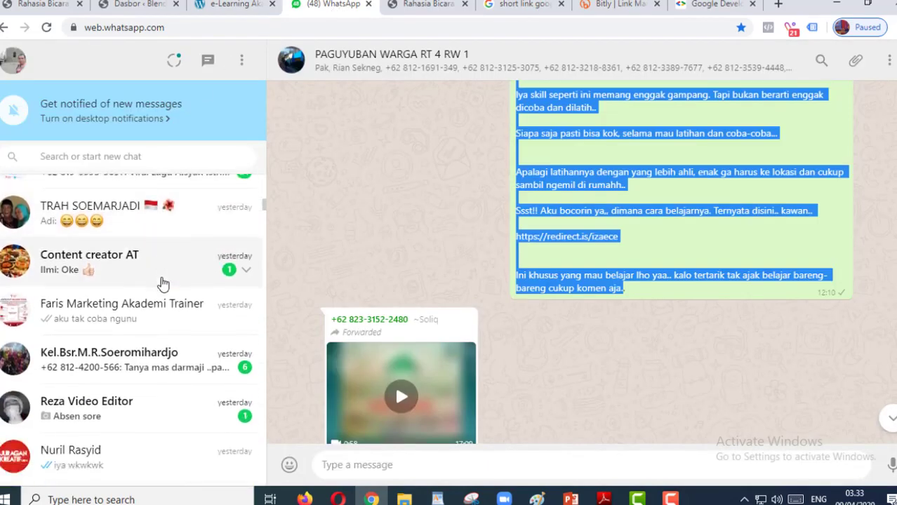
scroll(163, 283, "down", 2)
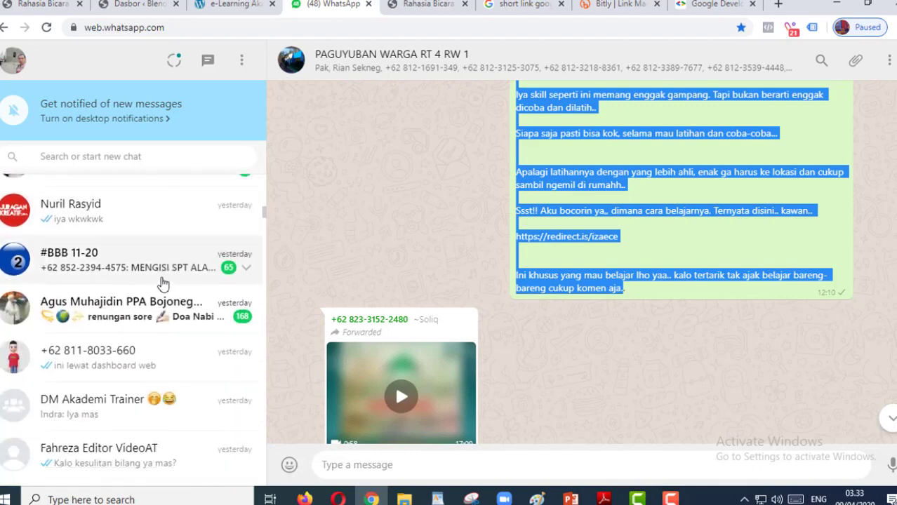
scroll(163, 283, "down", 1)
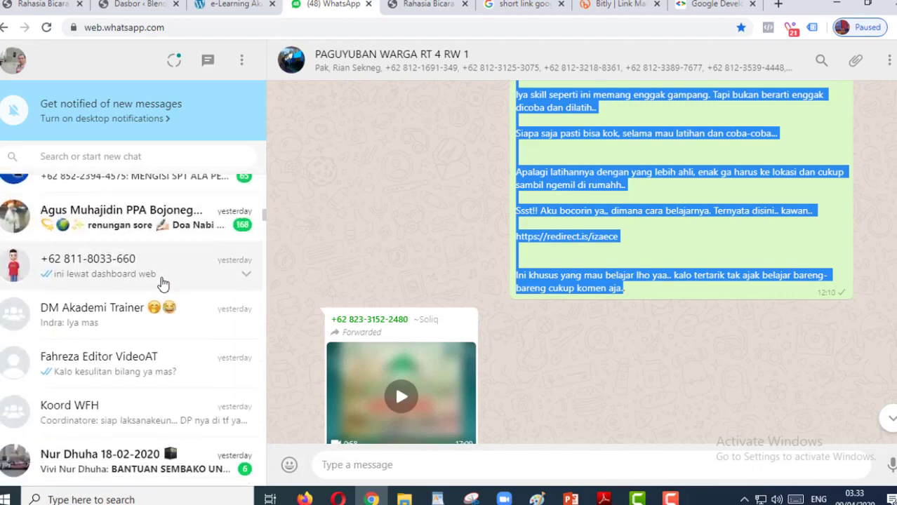
left_click(160, 221)
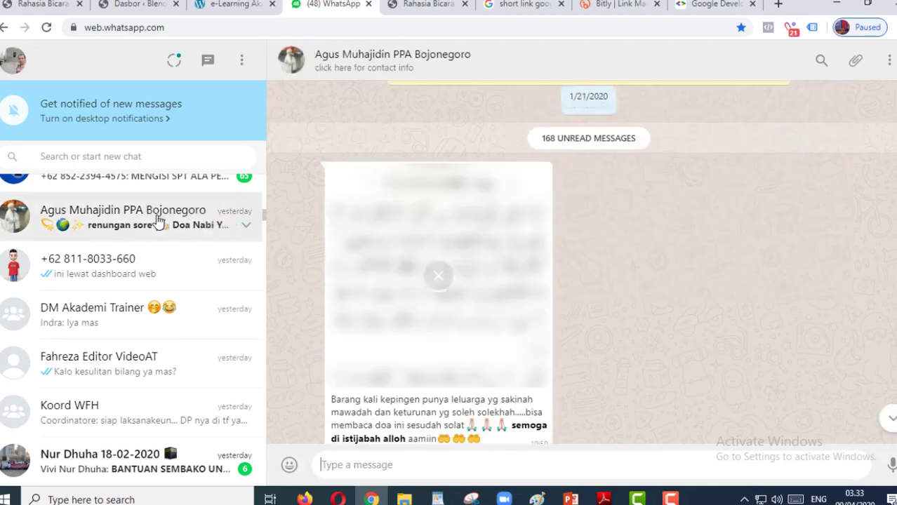
Step: Paste the copied promotional text with the bit.ly/BlendedLearningSTC link into the contact's chat and send it
right_click(480, 464)
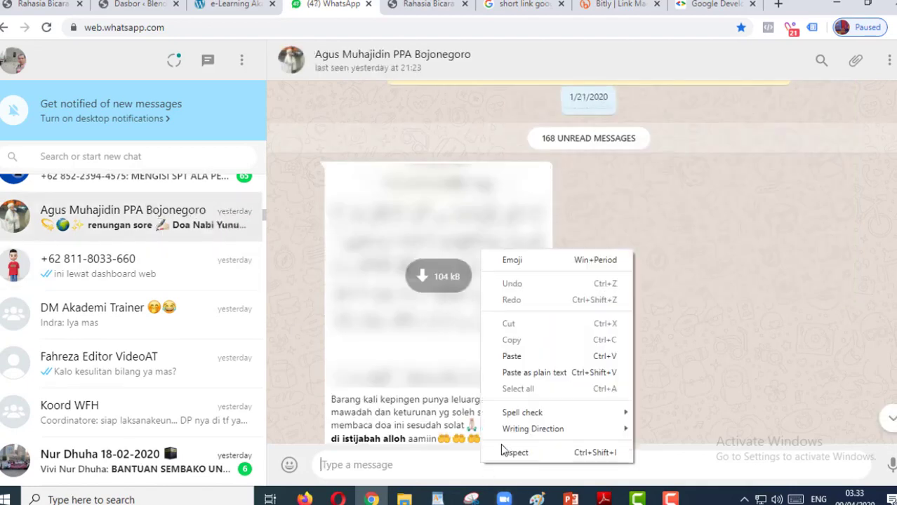
left_click(504, 356)
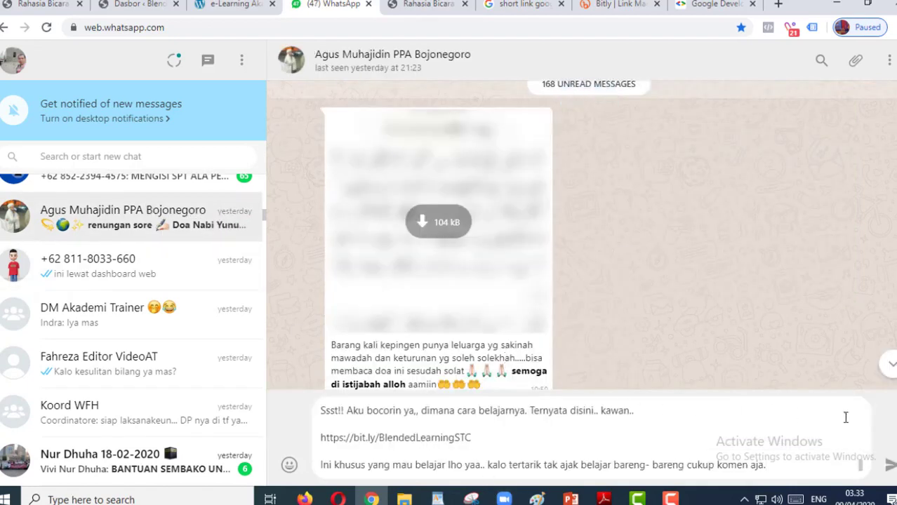
left_click(889, 469)
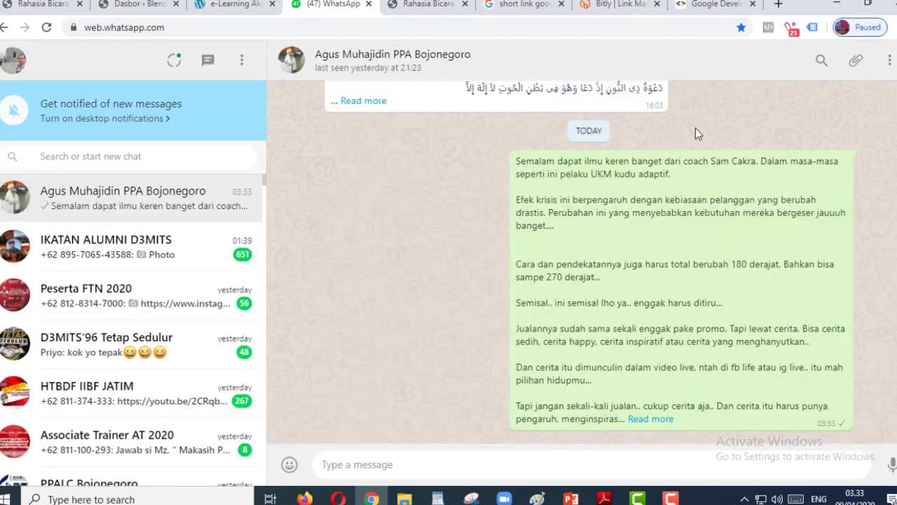
Step: Expand the sent promotional message and read it through to the bit.ly/BlendedLearningSTC link and closing line
left_click(660, 419)
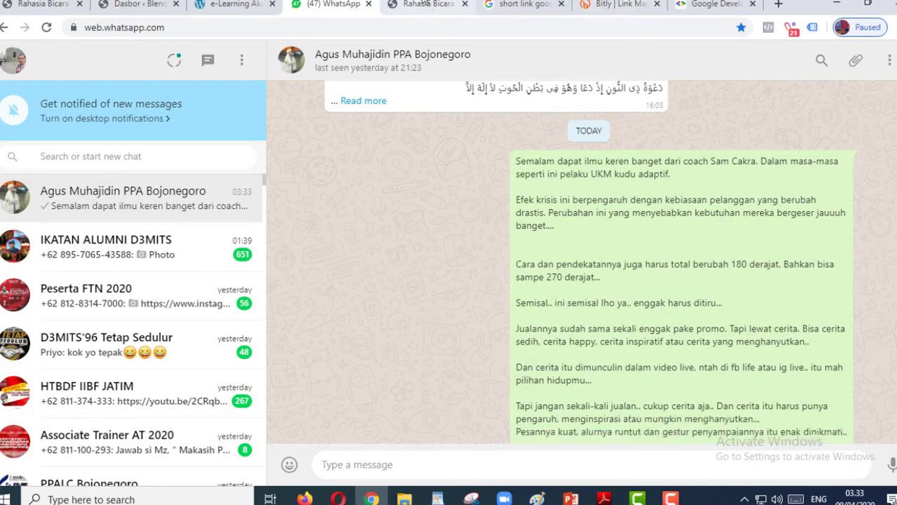
left_click(232, 5)
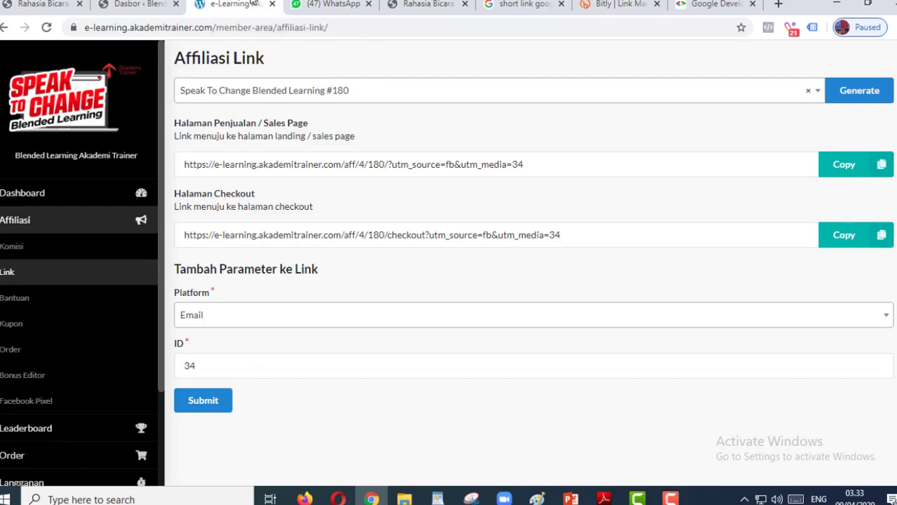
scroll(84, 379, "down", 3)
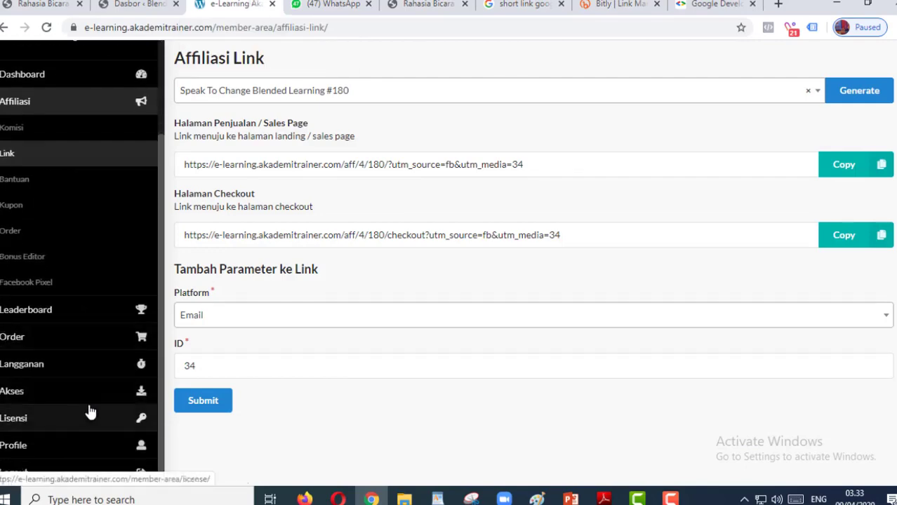
left_click(335, 5)
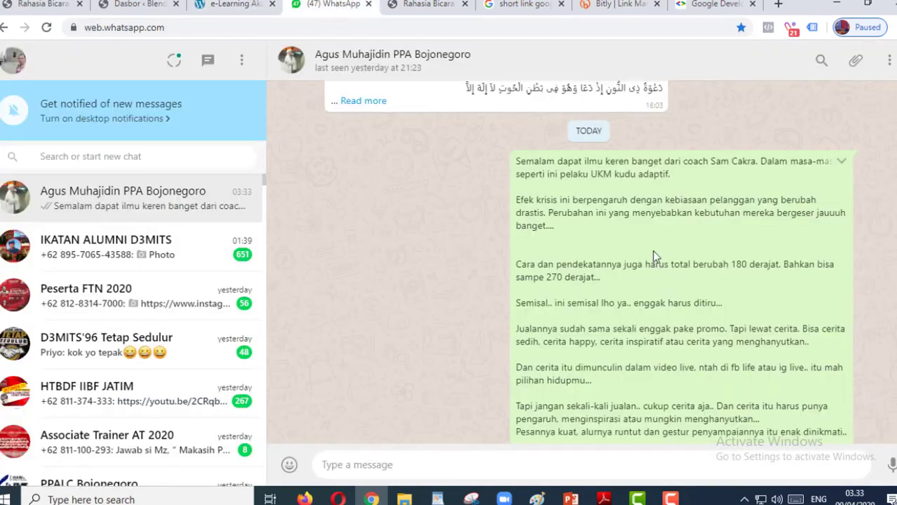
scroll(624, 260, "down", 4)
scroll(559, 304, "down", 2)
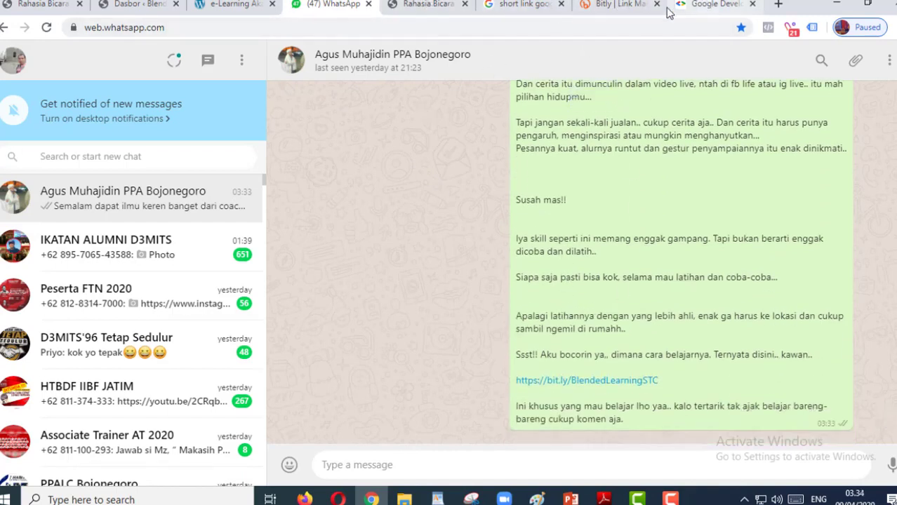
Step: Open the Leaderboard page in the e-learning member area and examine its sales ranking layout
left_click(249, 5)
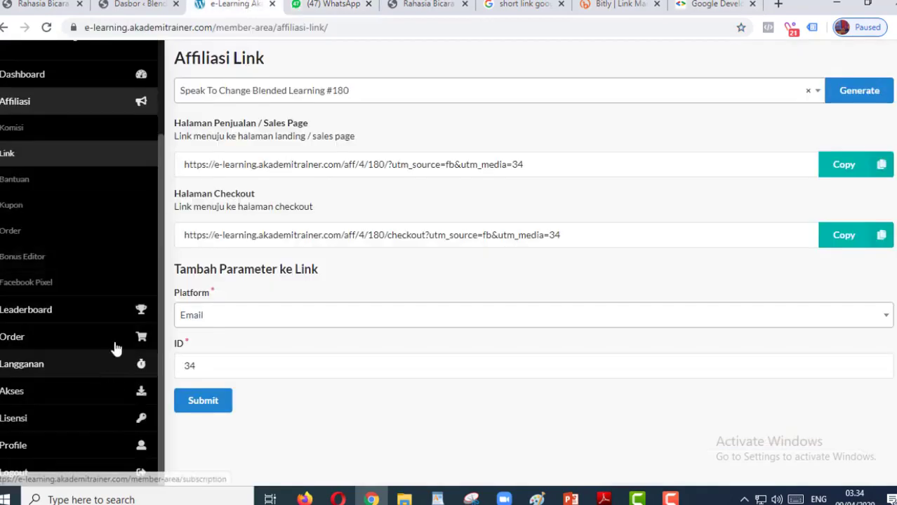
left_click(76, 314)
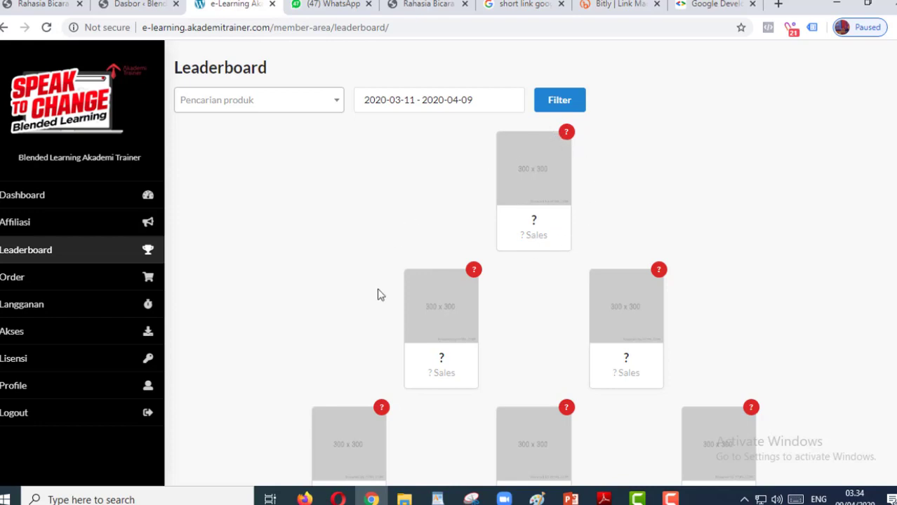
scroll(390, 319, "down", 3)
scroll(398, 329, "up", 3)
scroll(619, 339, "down", 3)
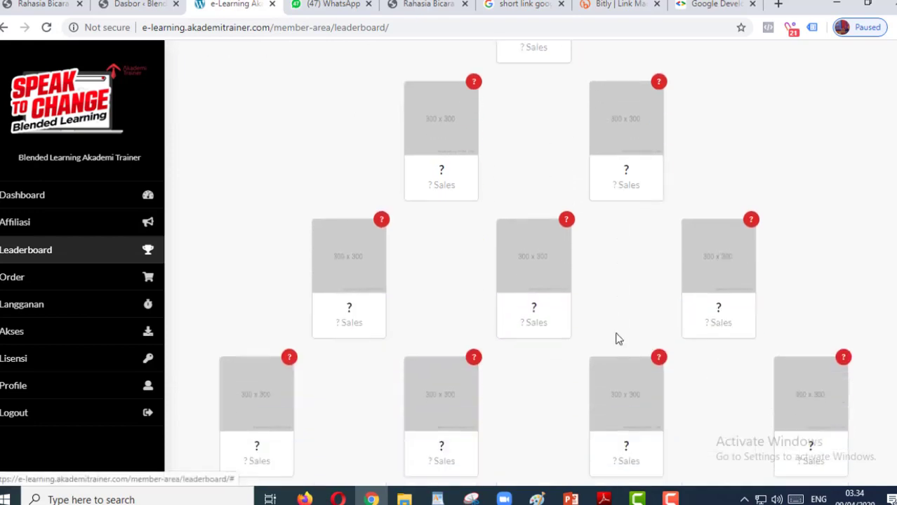
scroll(427, 394, "up", 2)
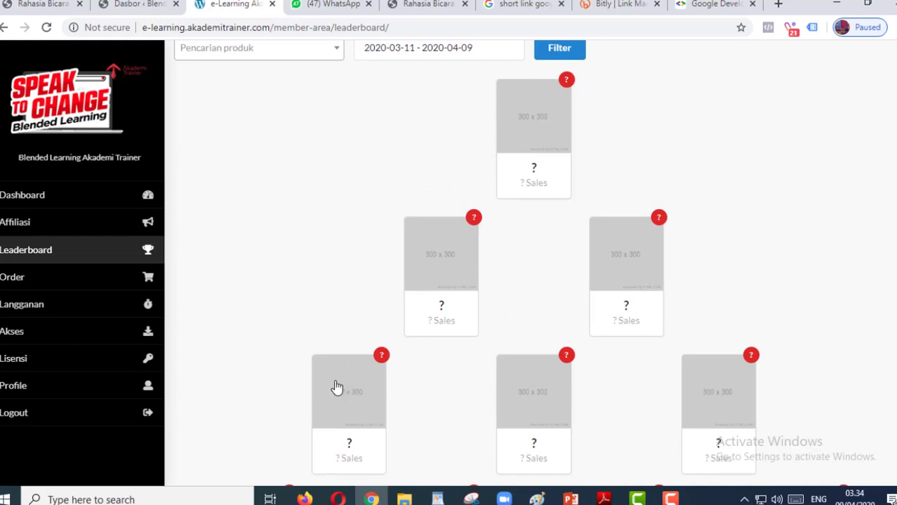
Step: View the Order, Langganan and Akses pages of the member area
left_click(99, 289)
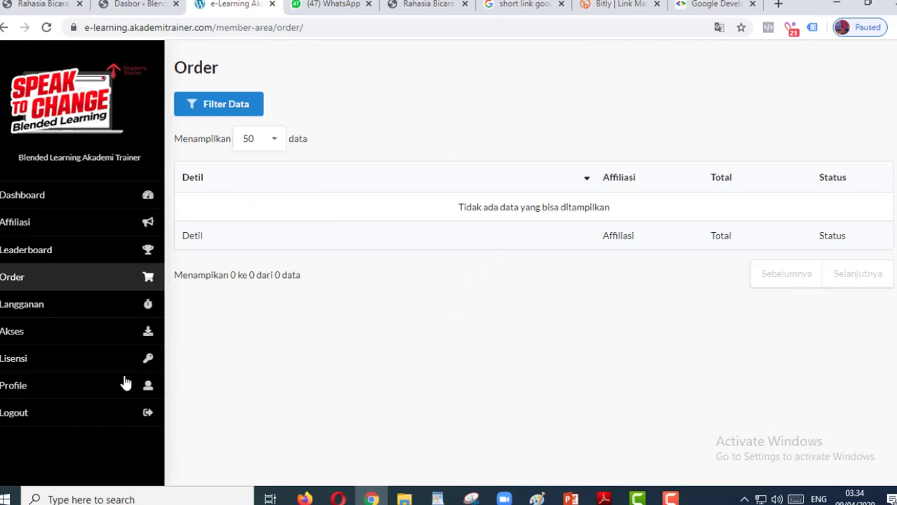
left_click(106, 338)
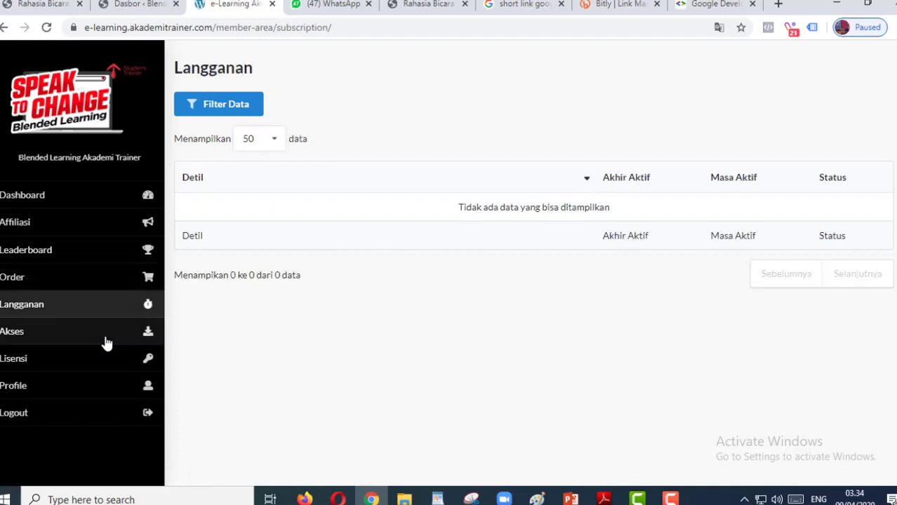
left_click(106, 342)
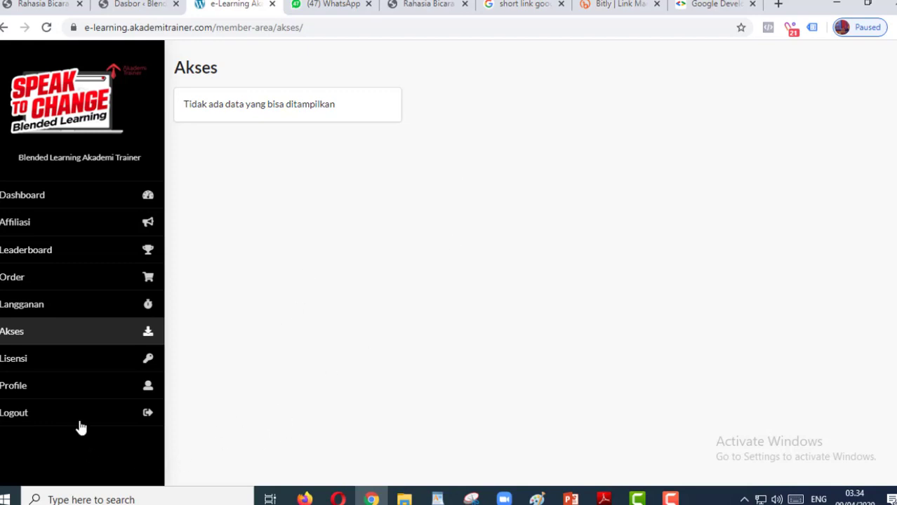
Step: Open the member Profile page, search the Kecamatan options for "tambaksa" and select Kota Surabaya - Tambaksari
left_click(84, 397)
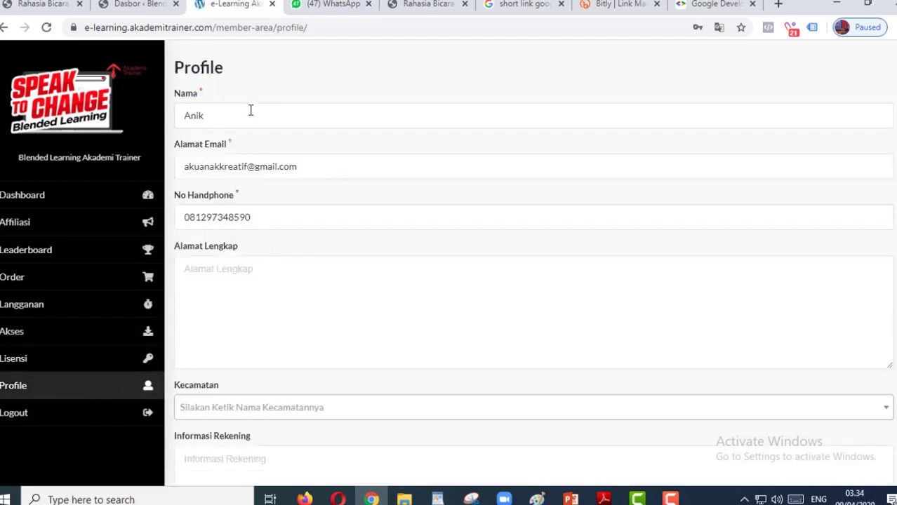
left_click(276, 265)
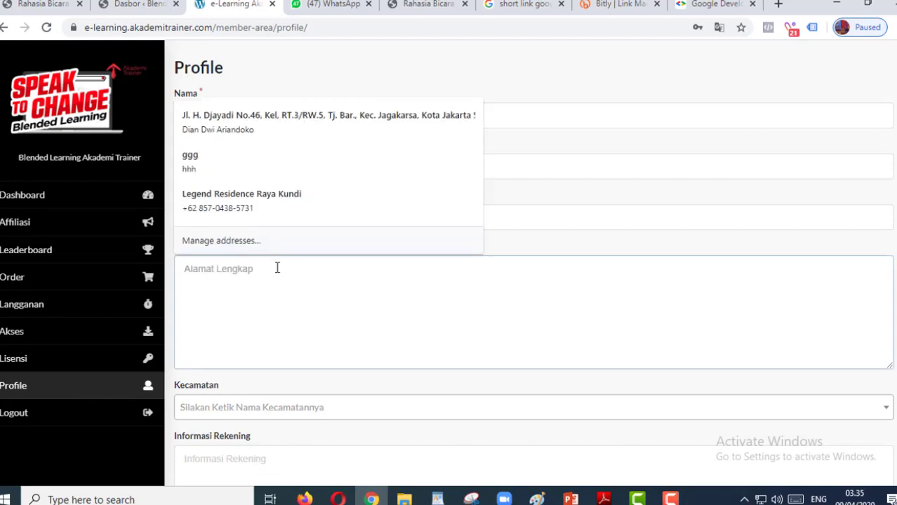
left_click(358, 408)
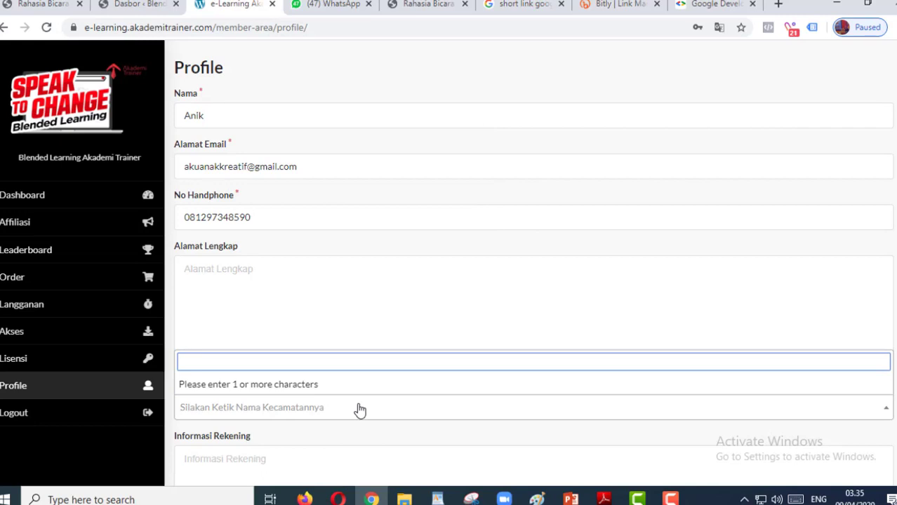
type("ta")
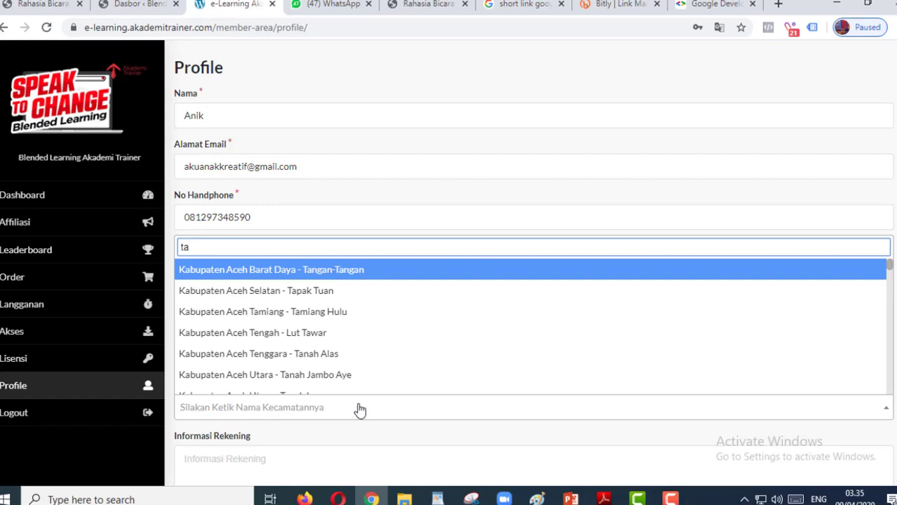
type("mbak sa")
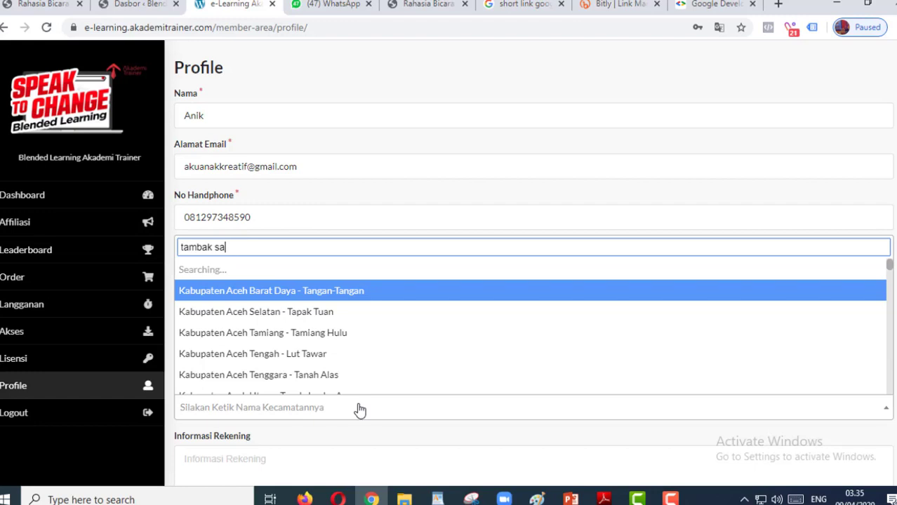
key("BackSpace")
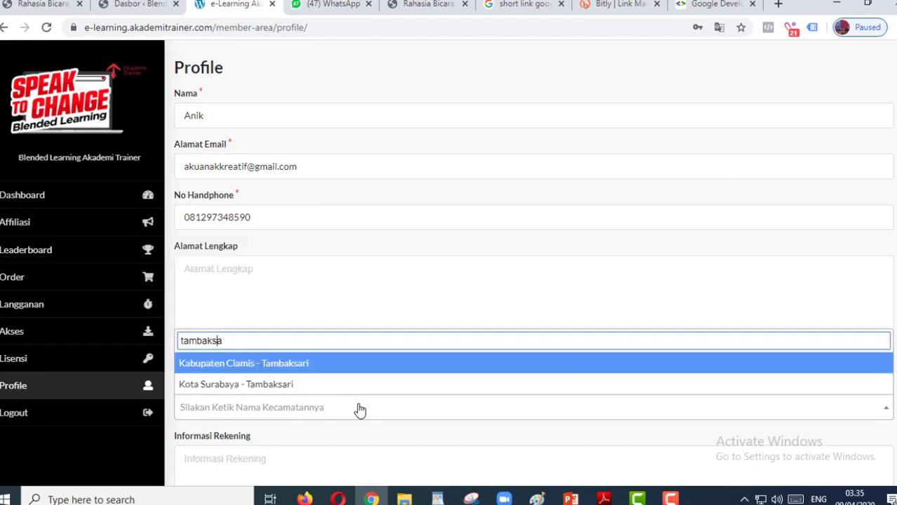
left_click(351, 389)
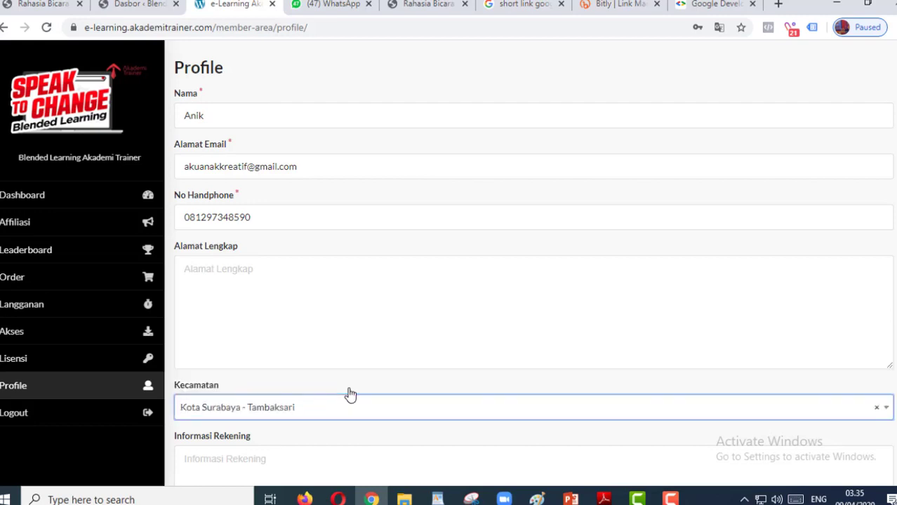
Step: Look over the Informasi Rekening, Password Baru and Konfirmasi Password Baru fields of the profile form without filling them in
scroll(358, 347, "down", 2)
left_click(358, 347)
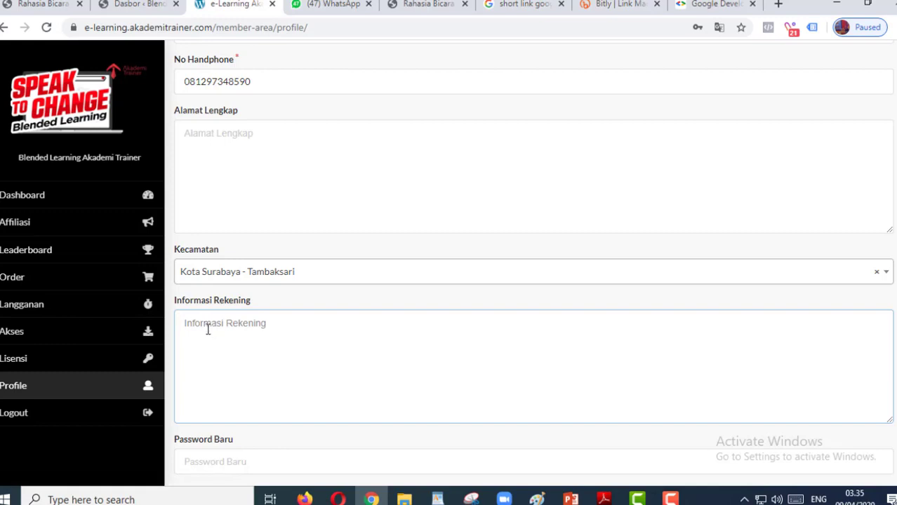
scroll(224, 351, "down", 1)
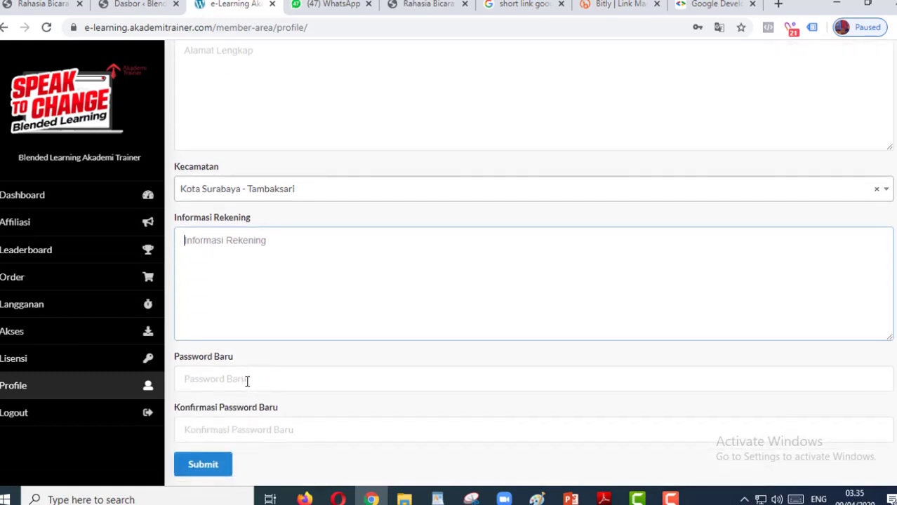
left_click(247, 381)
left_click(248, 431)
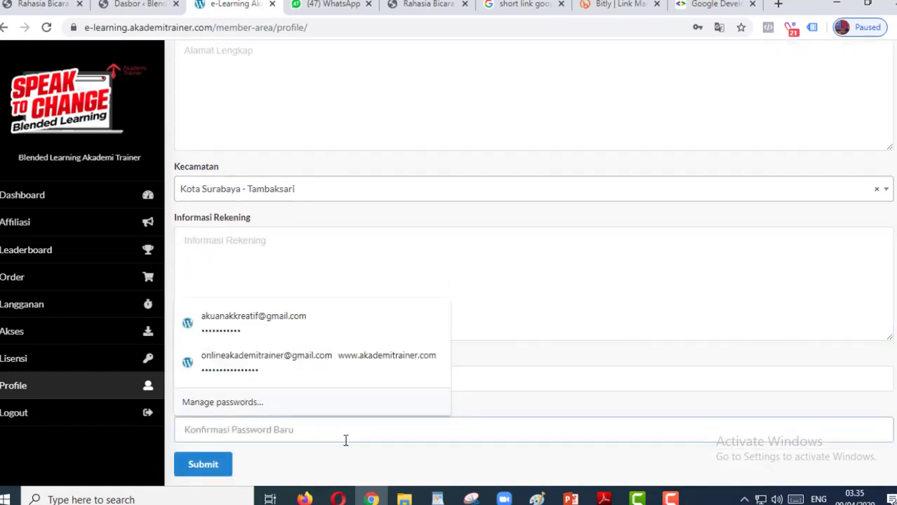
scroll(482, 404, "up", 3)
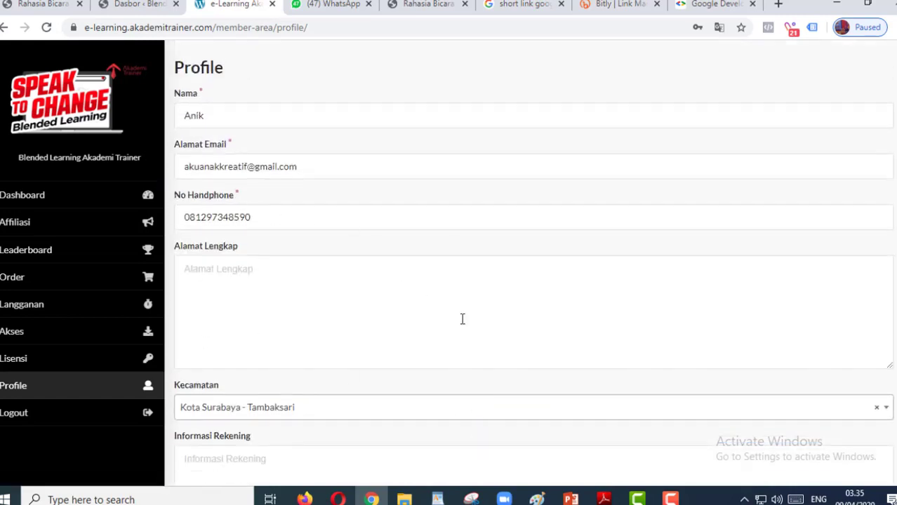
Step: Return to the WhatsApp chat and review the earlier paragraphs of the sent promotional text
left_click(326, 6)
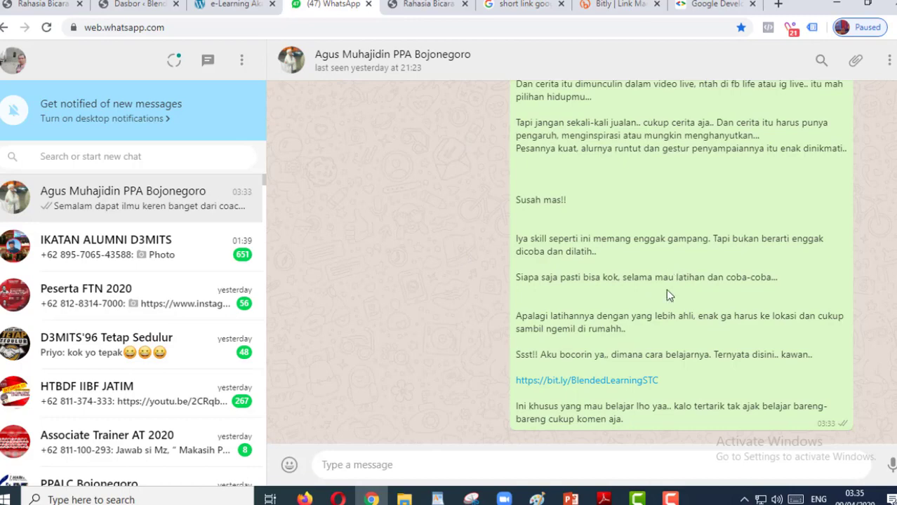
scroll(666, 290, "up", 3)
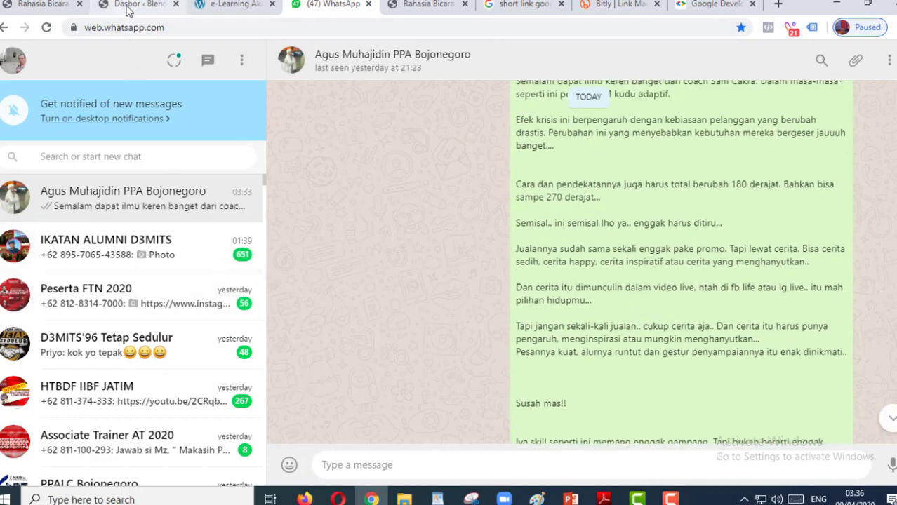
Step: Reread the sent promotional text in the WhatsApp chat and review the lead, sales, omset and komisi statistics on the member area dashboard
left_click(129, 10)
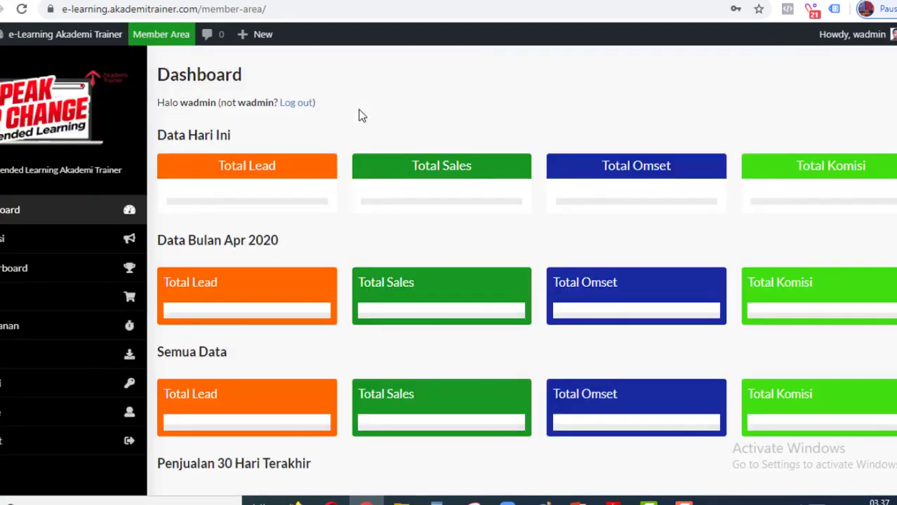
left_click(338, 5)
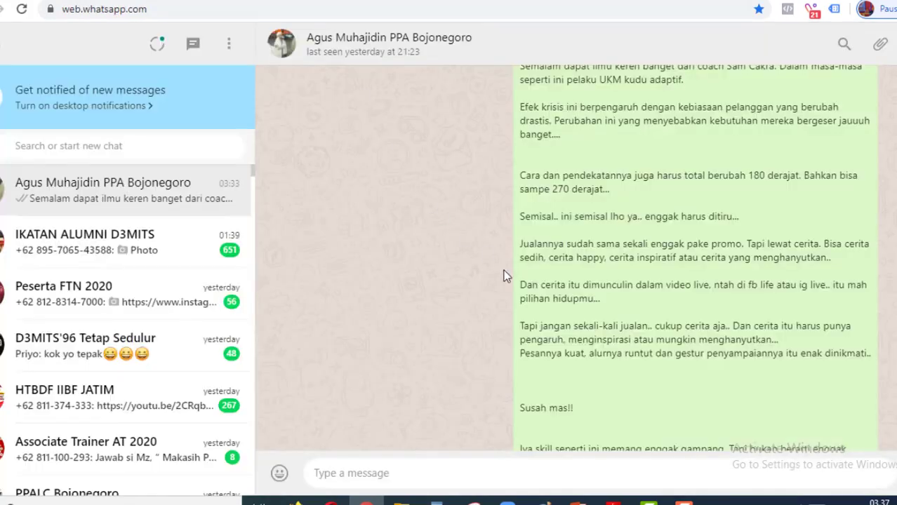
scroll(503, 269, "up", 4)
scroll(503, 269, "down", 5)
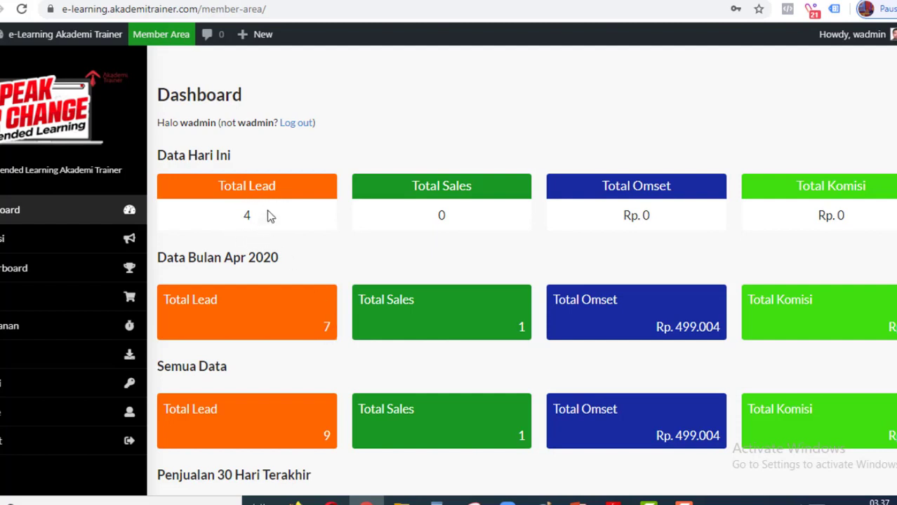
scroll(339, 316, "down", 1)
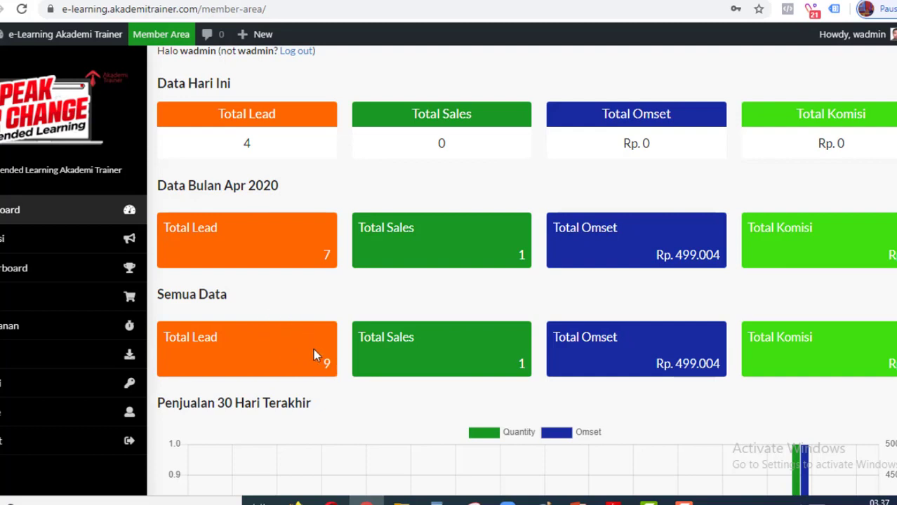
scroll(314, 344, "down", 1)
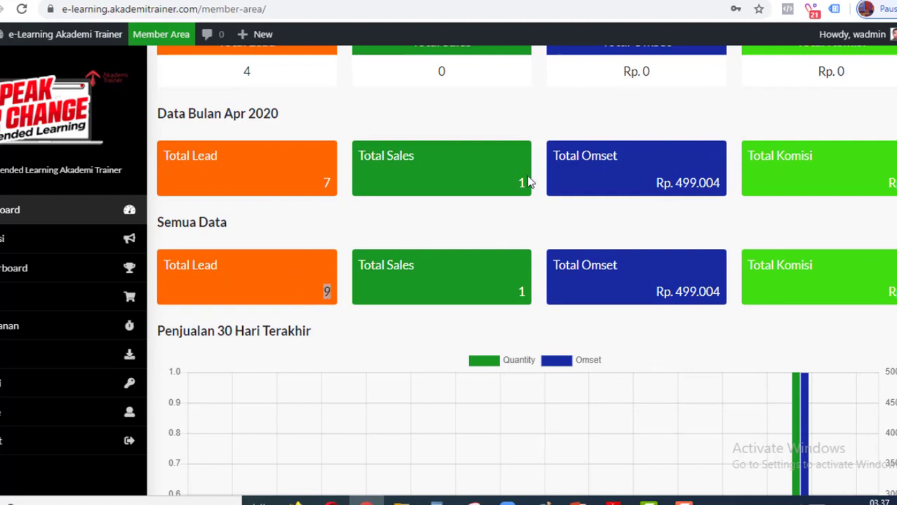
Step: View the details of the 6 Apr 2020 Speak To Change Blended Learning order on the member area's Order page, and close them
left_click(70, 268)
left_click(75, 302)
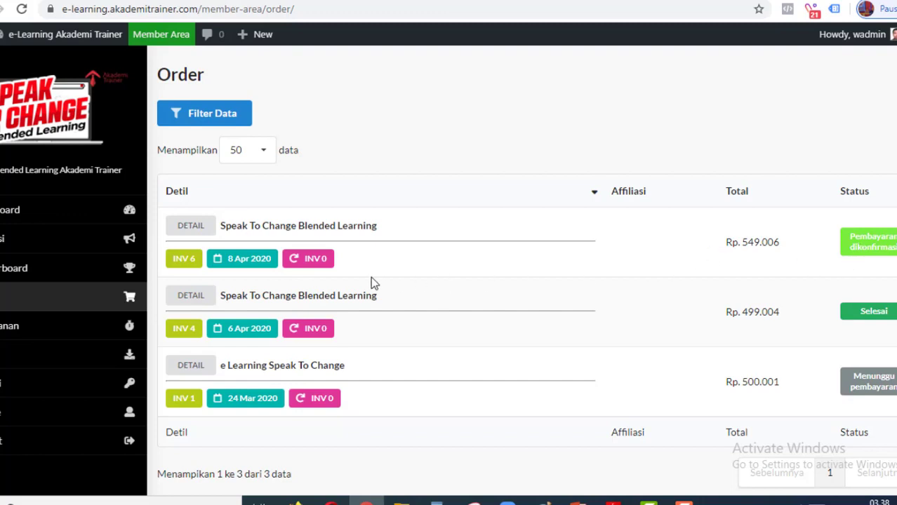
left_click(190, 300)
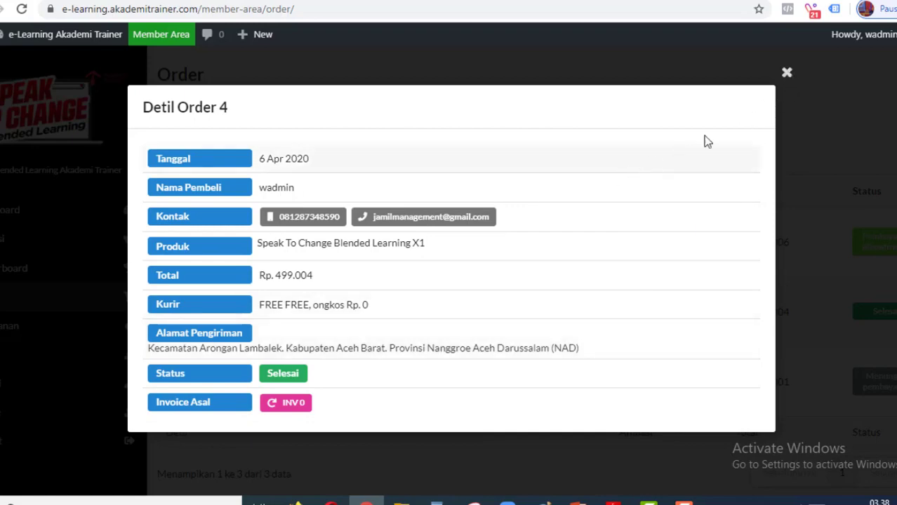
left_click(787, 74)
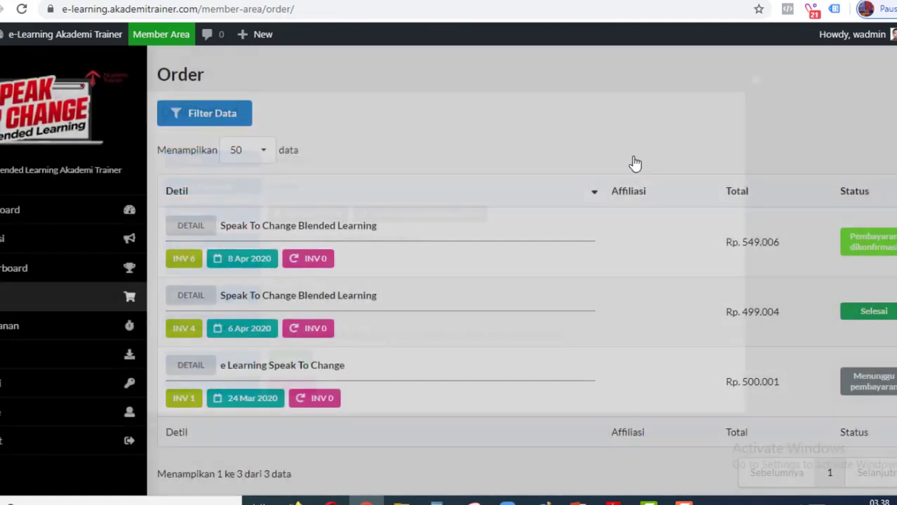
scroll(376, 378, "down", 1)
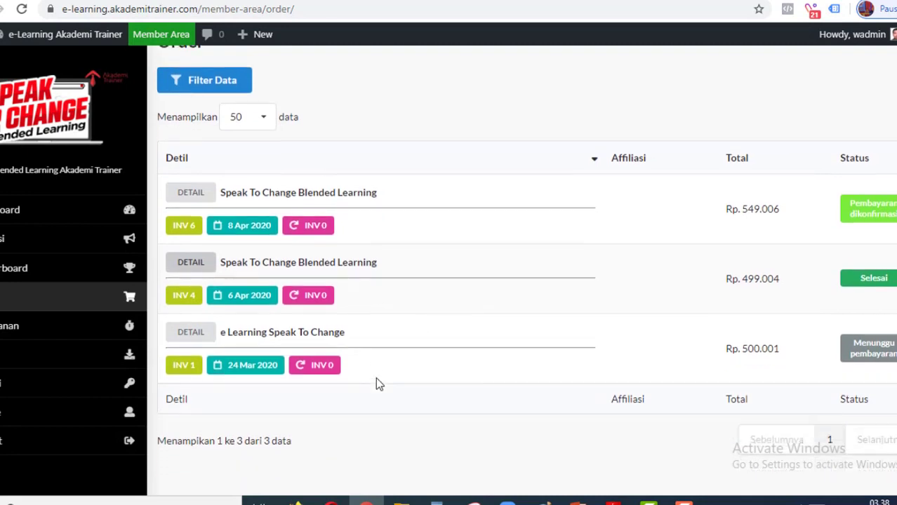